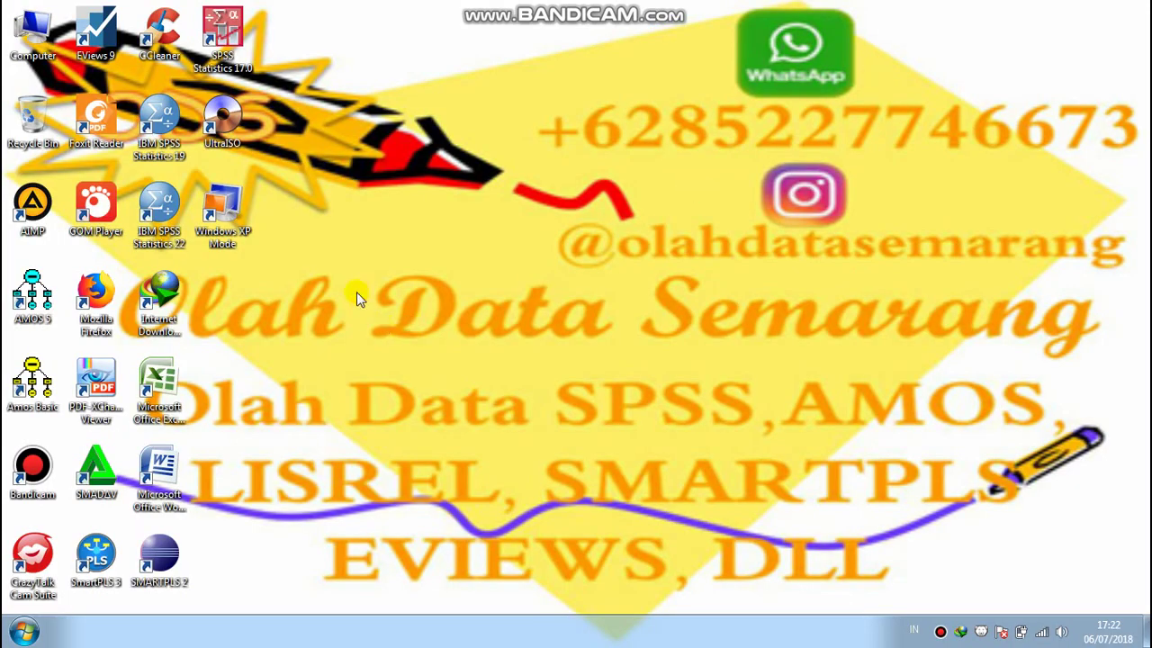
- Open Windows Explorer and show the contents of the Data User 1 (D:) drive
{"action": "right_click", "coordinate": [35, 633]}
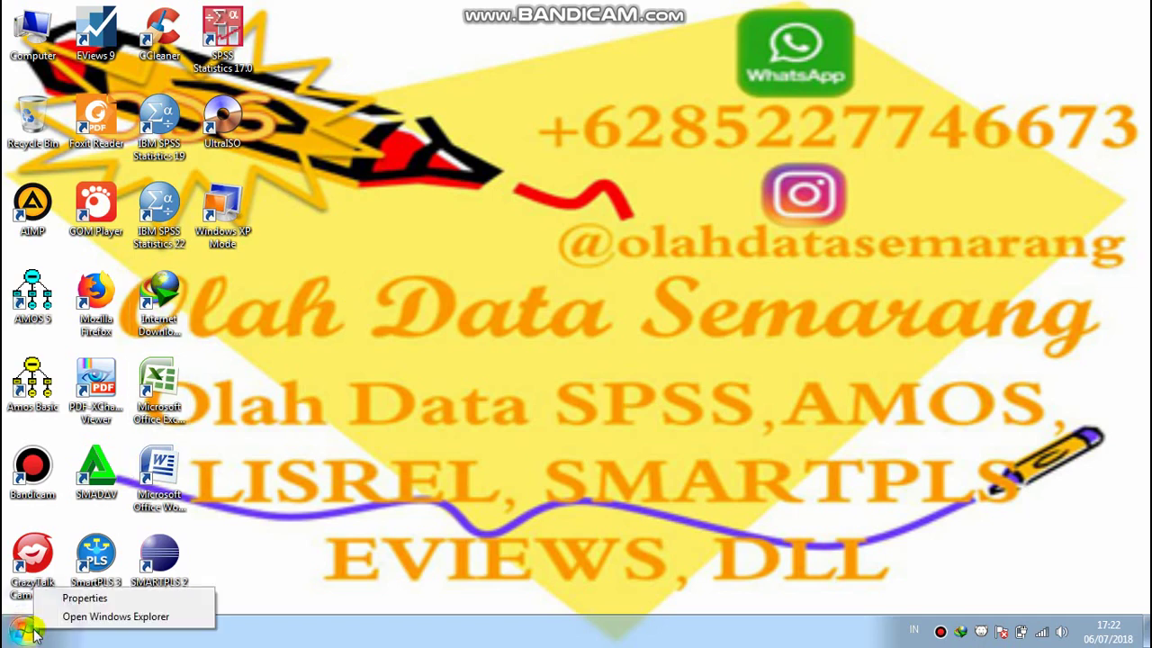
{"action": "left_click", "coordinate": [81, 616]}
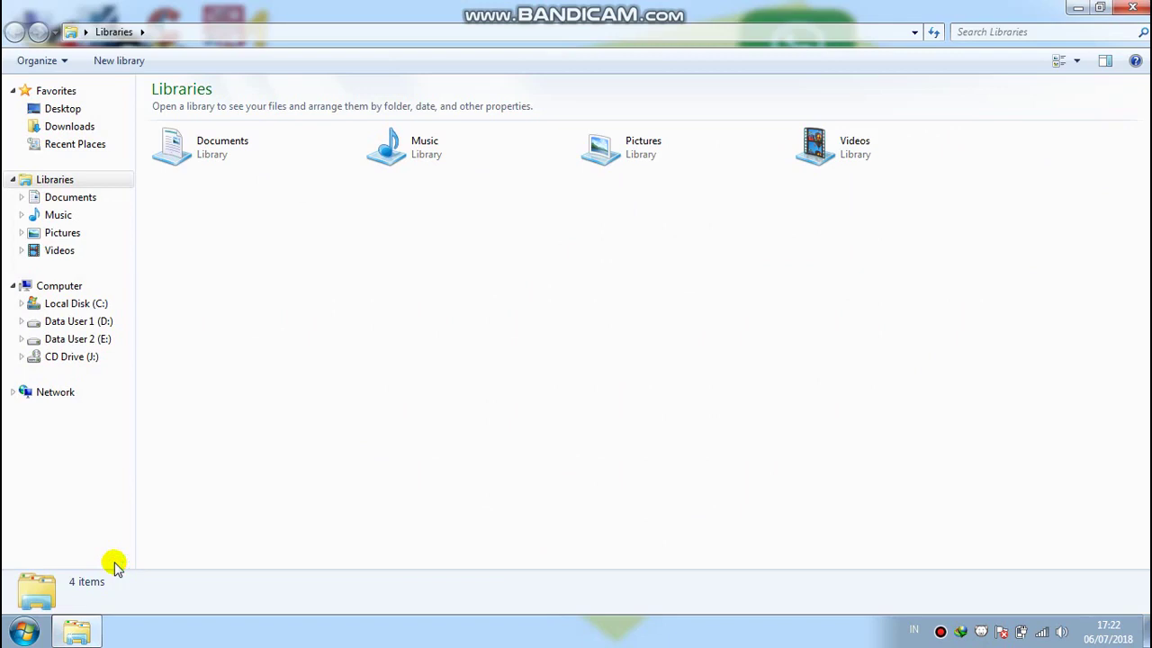
{"action": "left_click", "coordinate": [91, 321]}
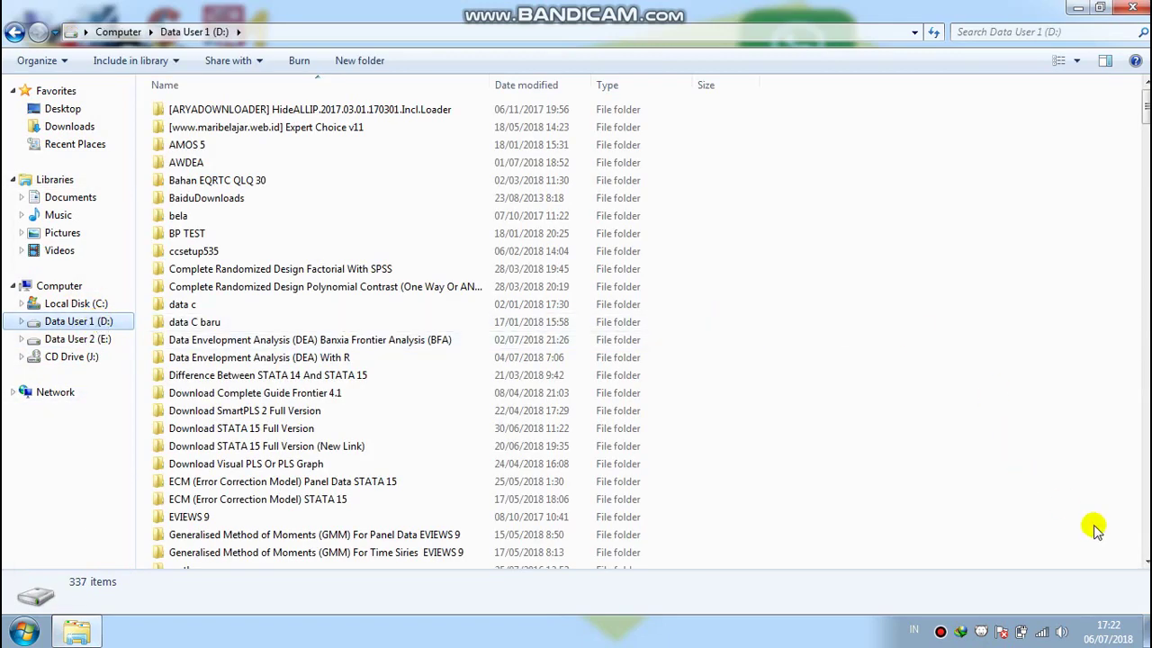
- Open the folder "JB (Jarque Bera Test) Normality Test With STATA" on the D: drive
{"action": "left_click", "coordinate": [1144, 565]}
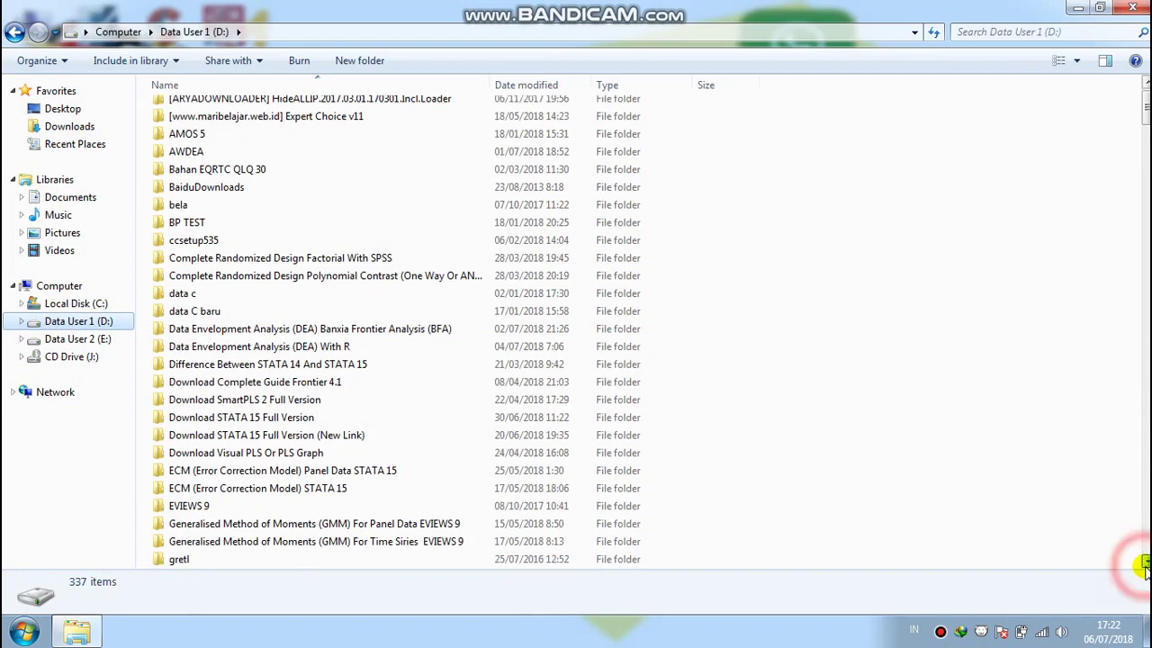
{"action": "left_click", "coordinate": [1145, 565]}
{"action": "left_click", "coordinate": [1145, 565]}
{"action": "left_click", "coordinate": [1144, 565]}
{"action": "left_click", "coordinate": [1145, 565]}
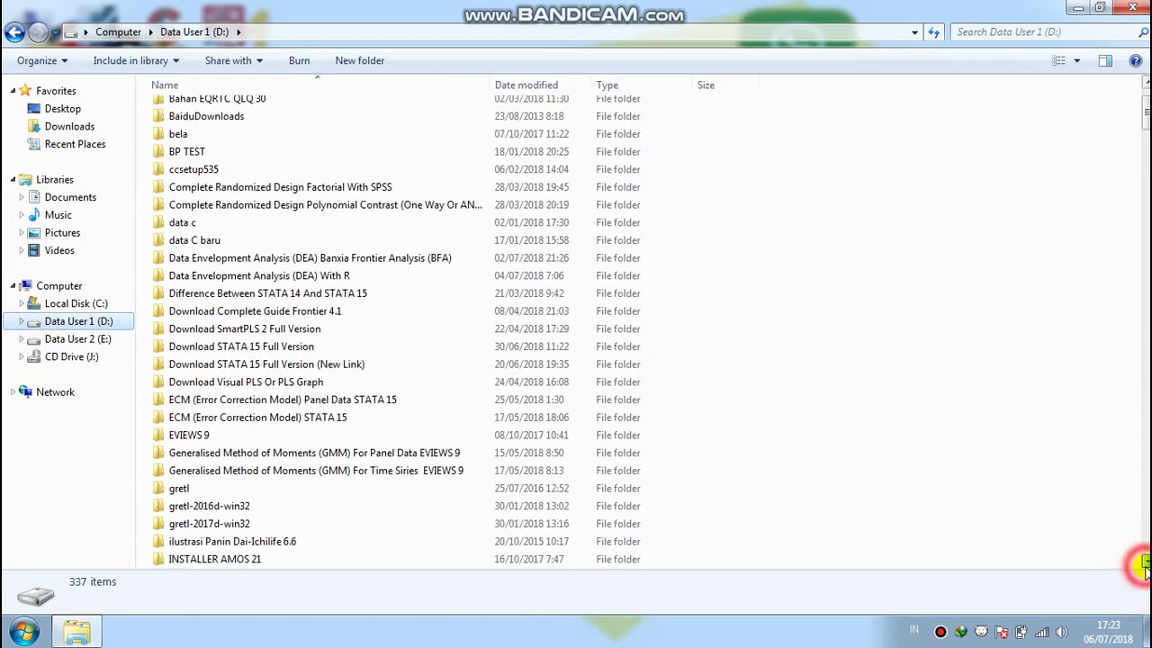
{"action": "left_click", "coordinate": [1145, 565]}
{"action": "left_click", "coordinate": [1144, 565]}
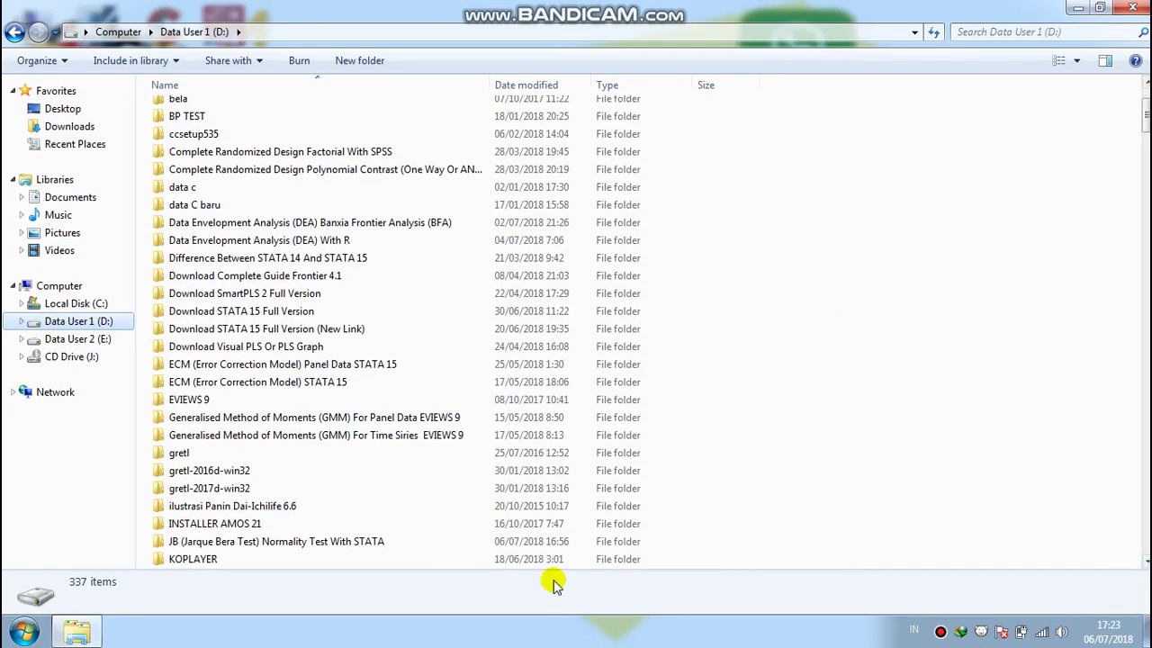
{"action": "left_click", "coordinate": [365, 548]}
{"action": "right_click", "coordinate": [365, 547]}
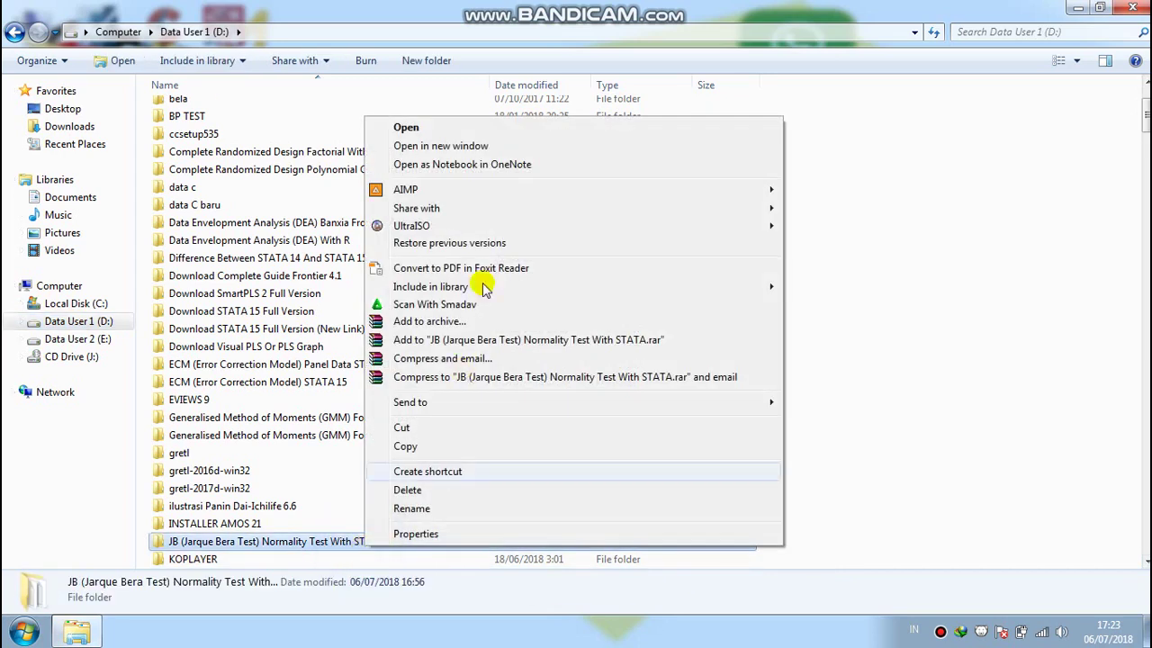
{"action": "left_click", "coordinate": [499, 131]}
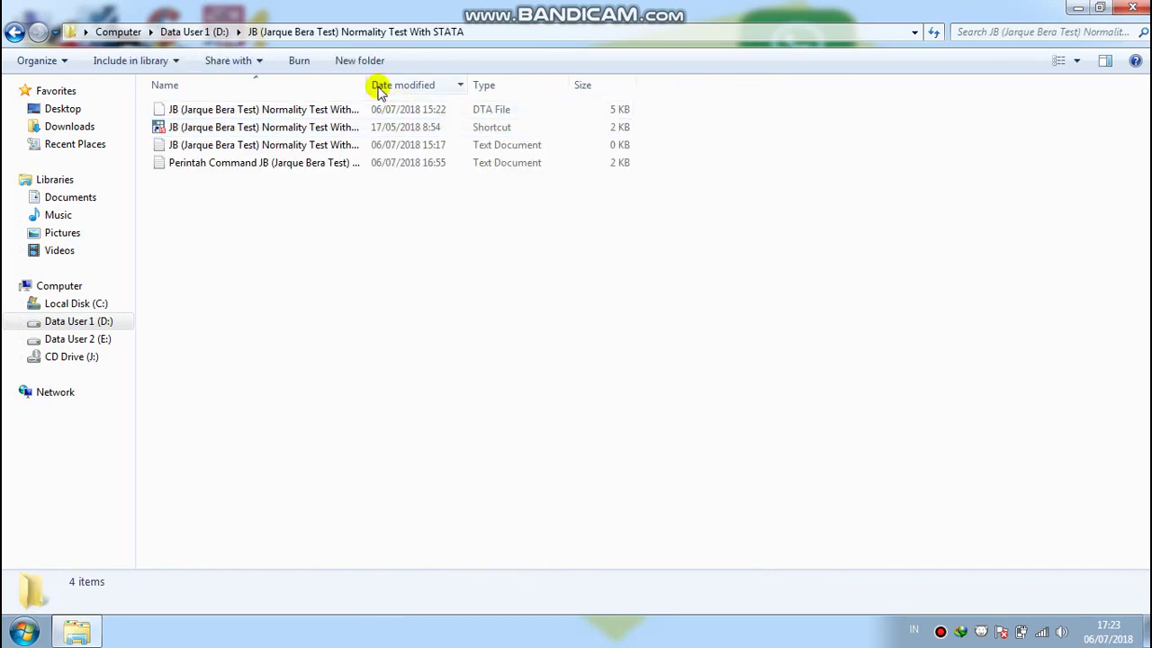
- Widen the Name column to show full file names and run the "JB (Jarque Bera Test) Normality Test With STATA" shortcut to launch Stata
{"action": "left_click_drag", "start_coordinate": [368, 85], "coordinate": [490, 83]}
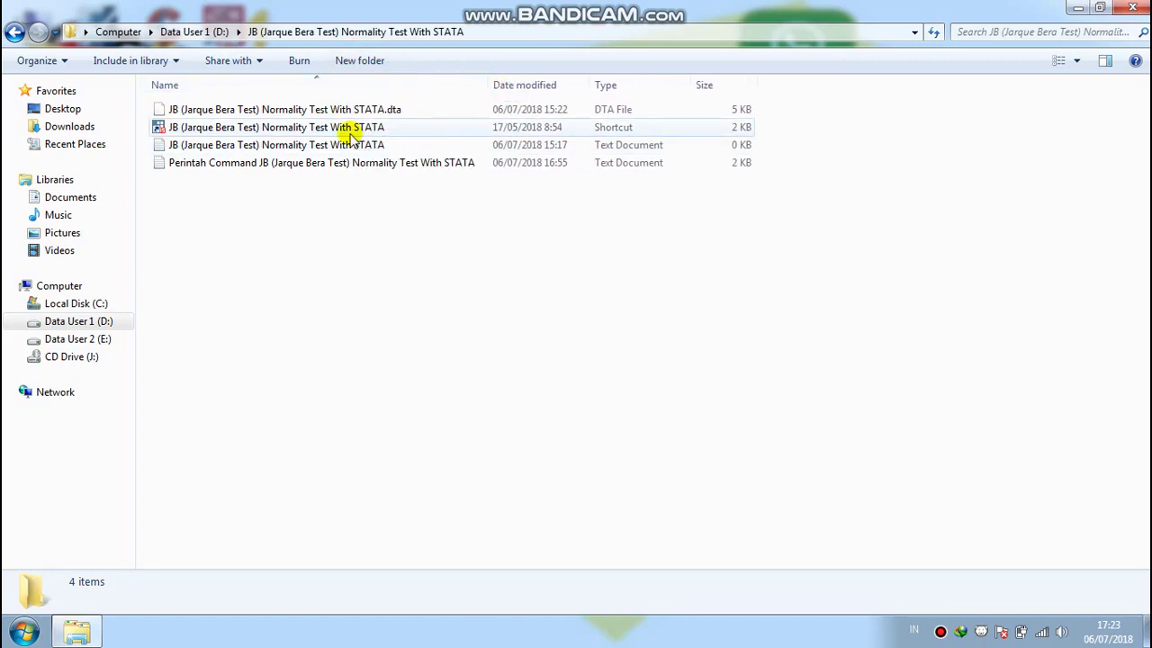
{"action": "left_click", "coordinate": [351, 133]}
{"action": "right_click", "coordinate": [351, 133]}
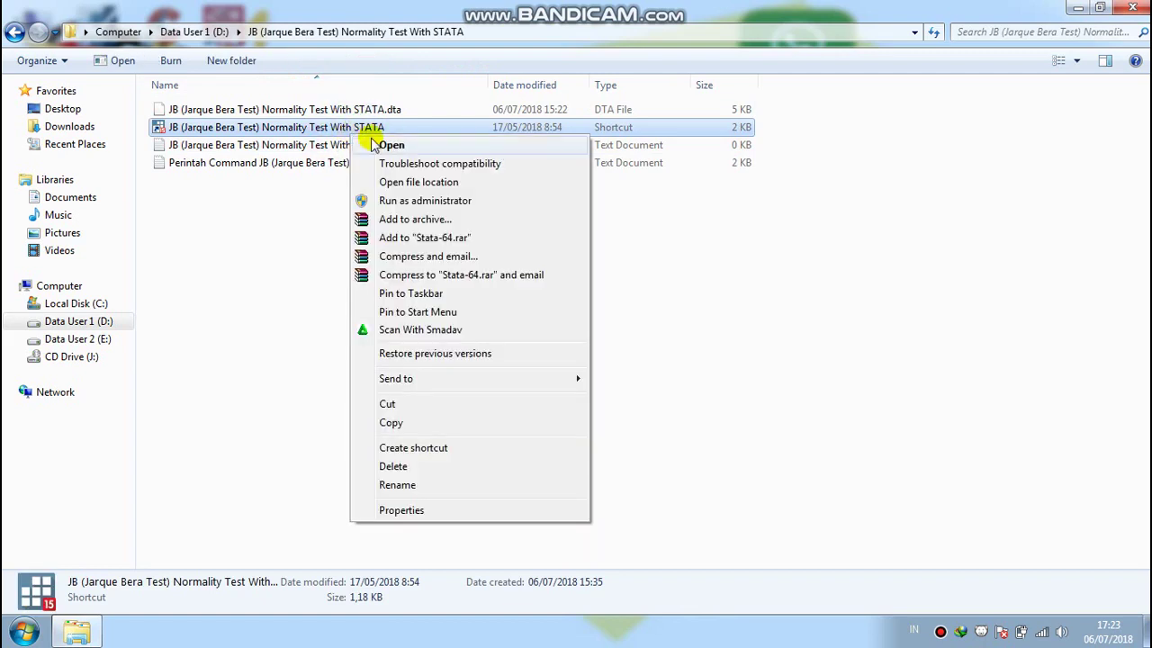
{"action": "left_click", "coordinate": [376, 148]}
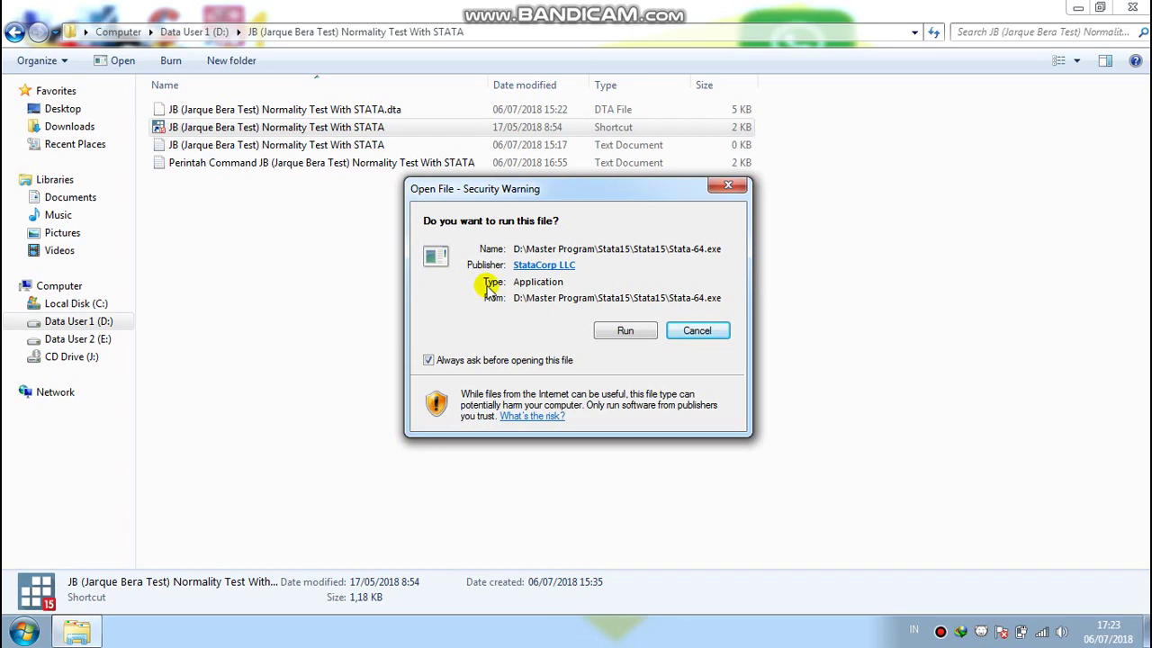
{"action": "left_click", "coordinate": [624, 330]}
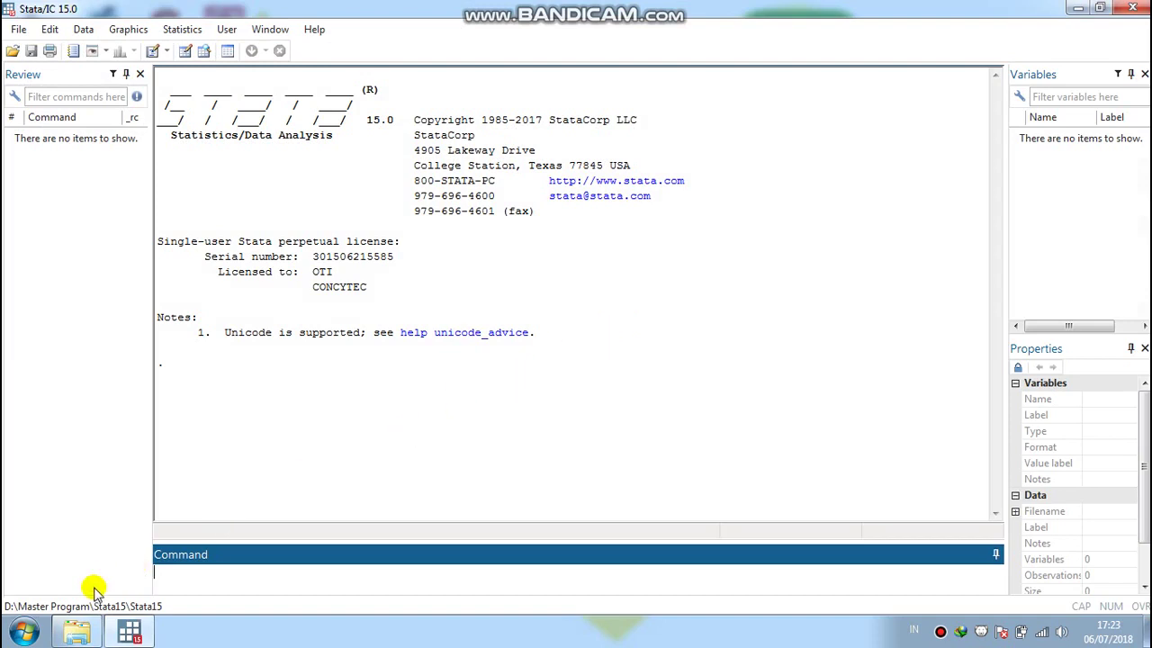
- Return to the project folder and open the text file "Perintah Command JB (Jarque Bera Test) Normality Test With STATA" in a maximized Notepad window
{"action": "left_click", "coordinate": [80, 632]}
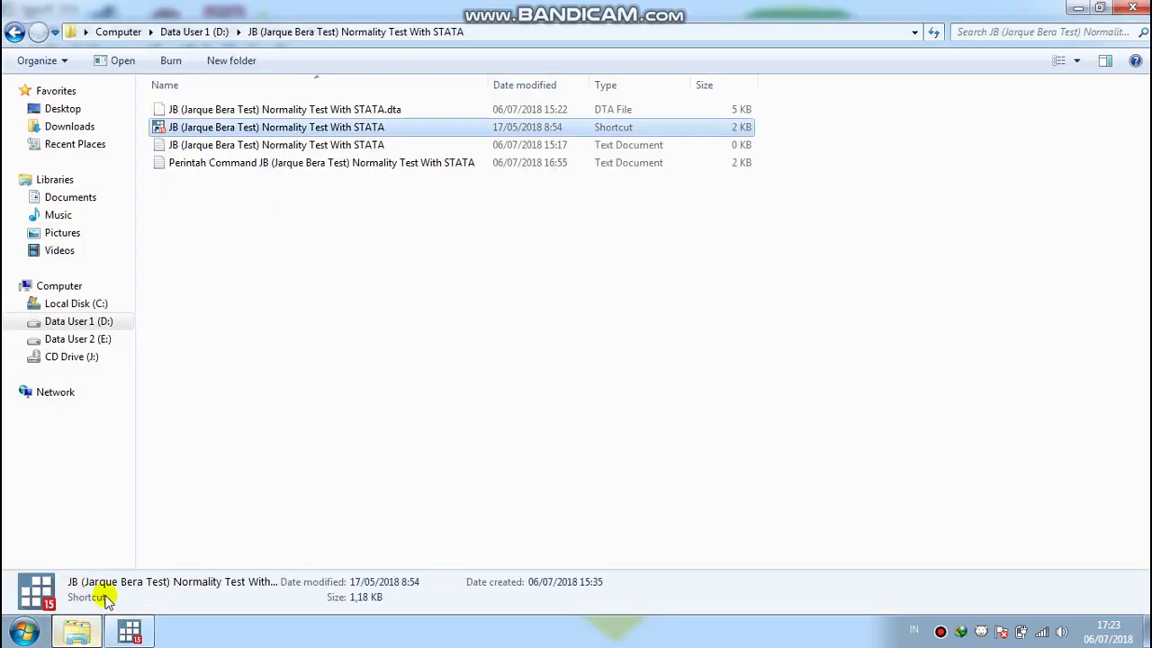
{"action": "left_click", "coordinate": [310, 171]}
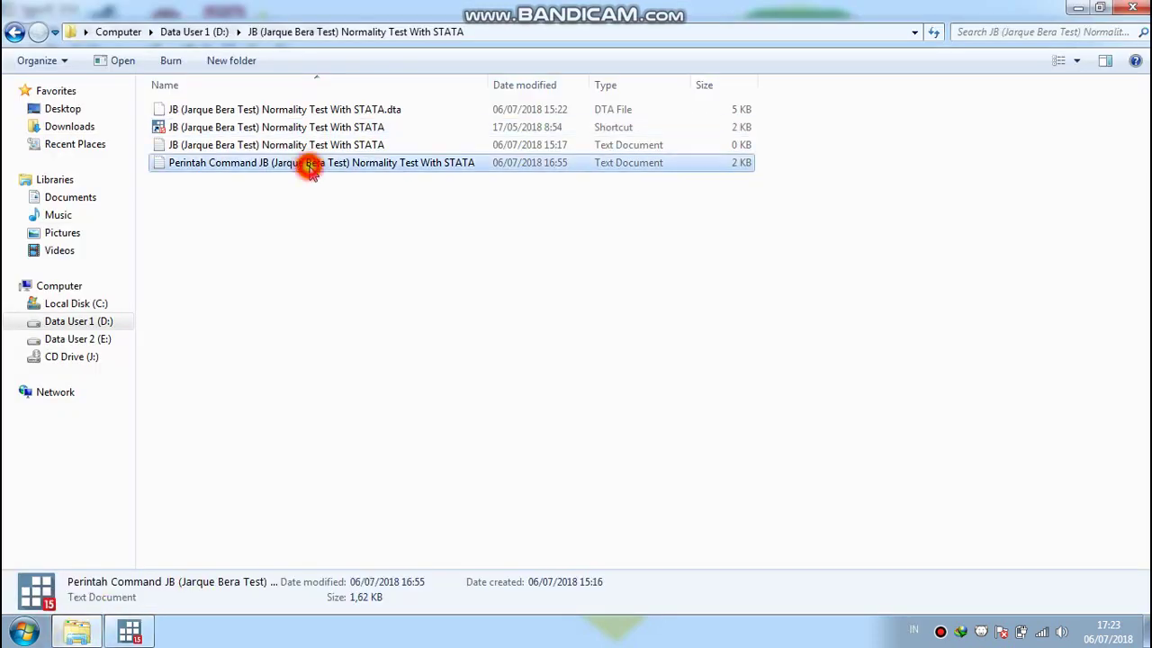
{"action": "right_click", "coordinate": [311, 171]}
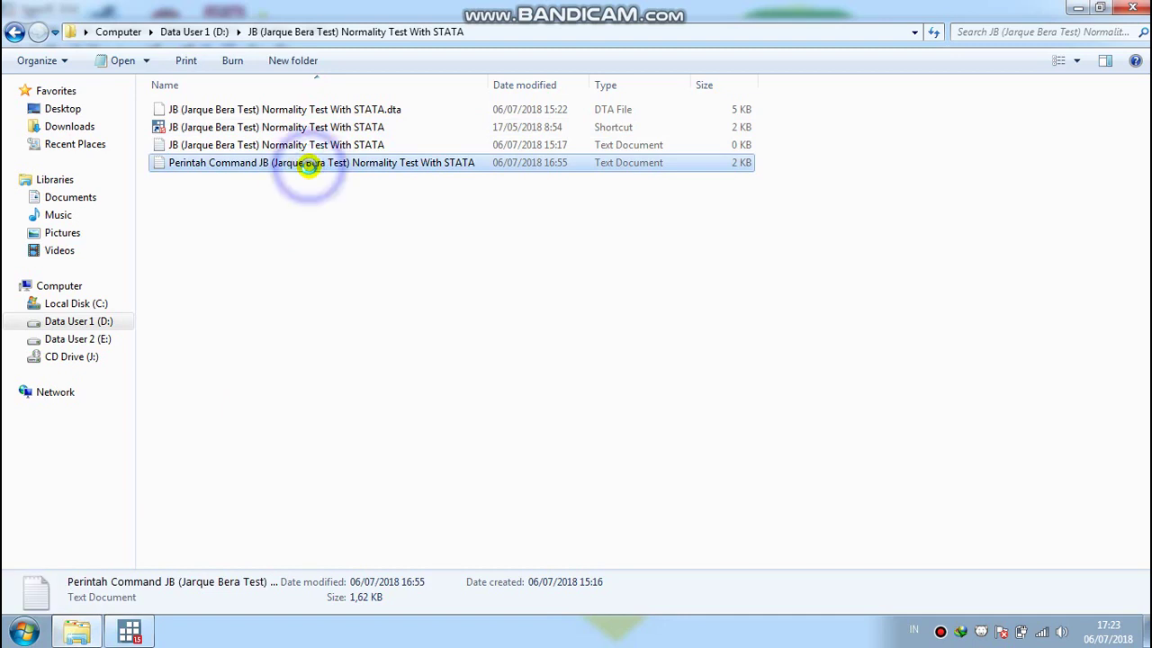
{"action": "left_click", "coordinate": [322, 177]}
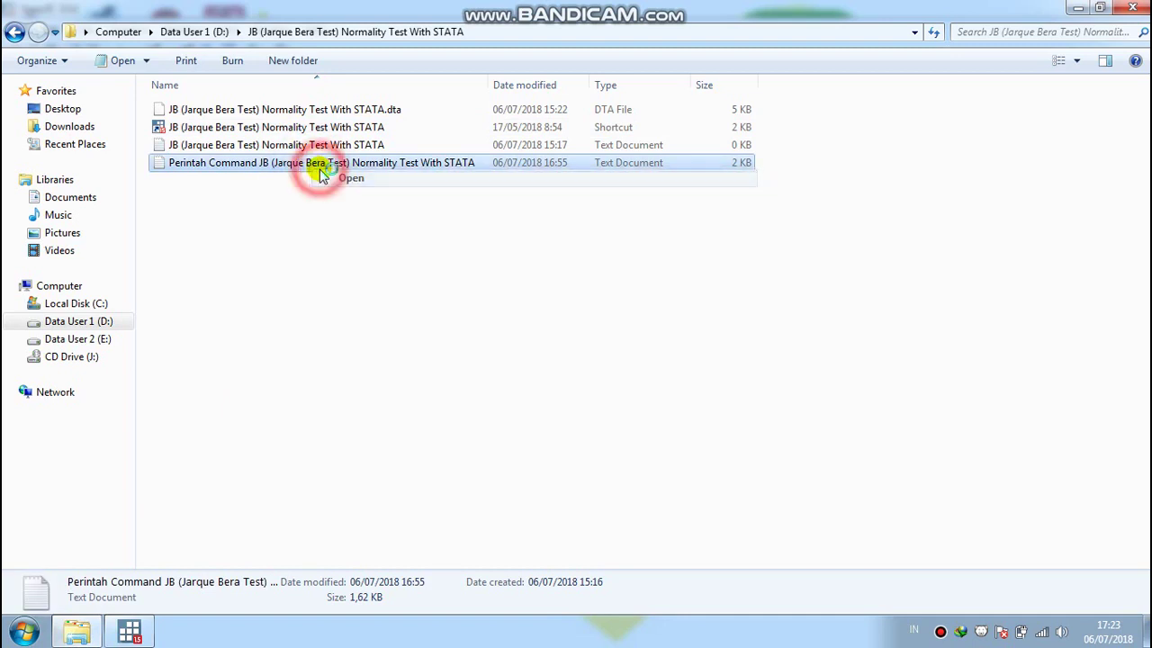
{"action": "left_click", "coordinate": [442, 207]}
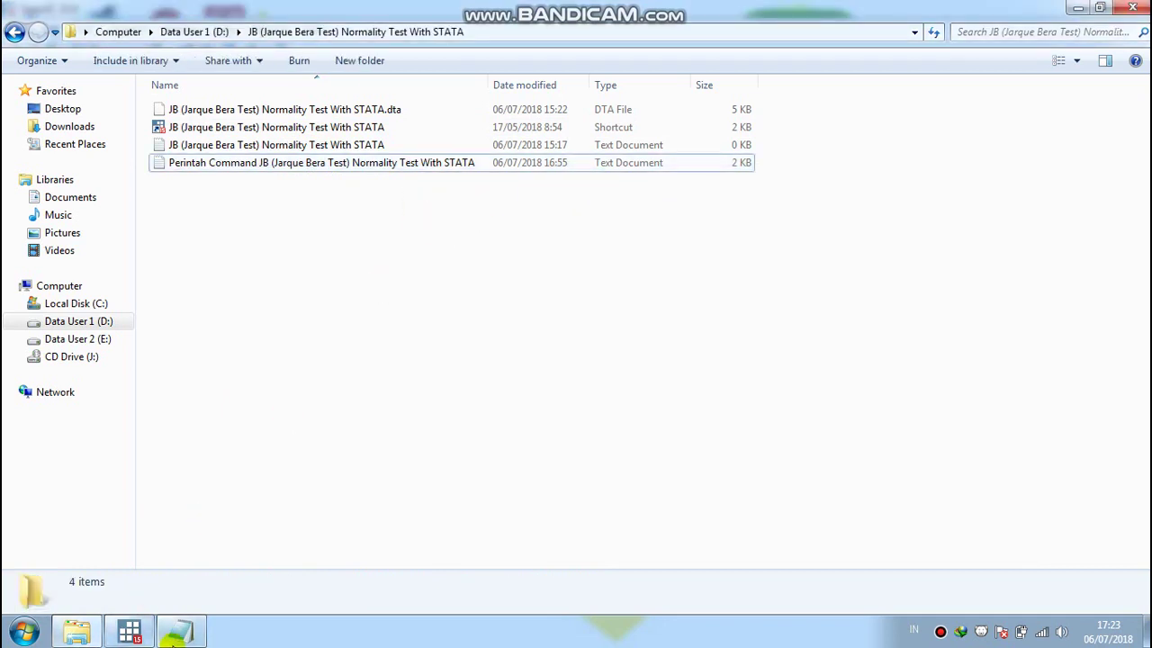
{"action": "left_click", "coordinate": [177, 635]}
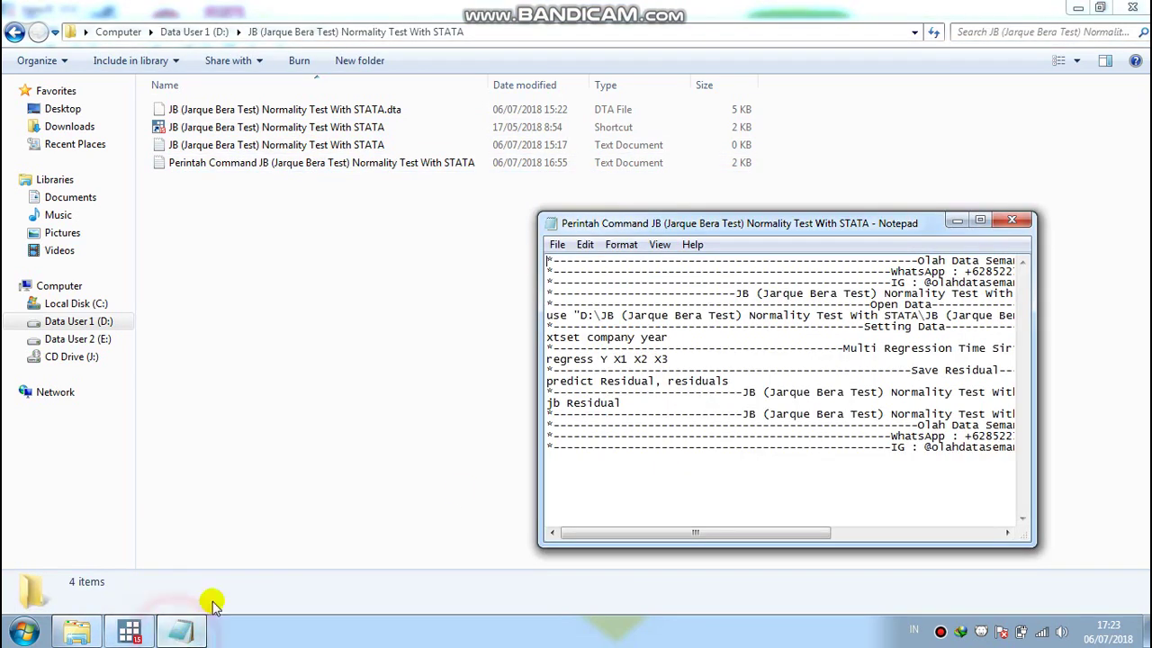
{"action": "left_click", "coordinate": [980, 222]}
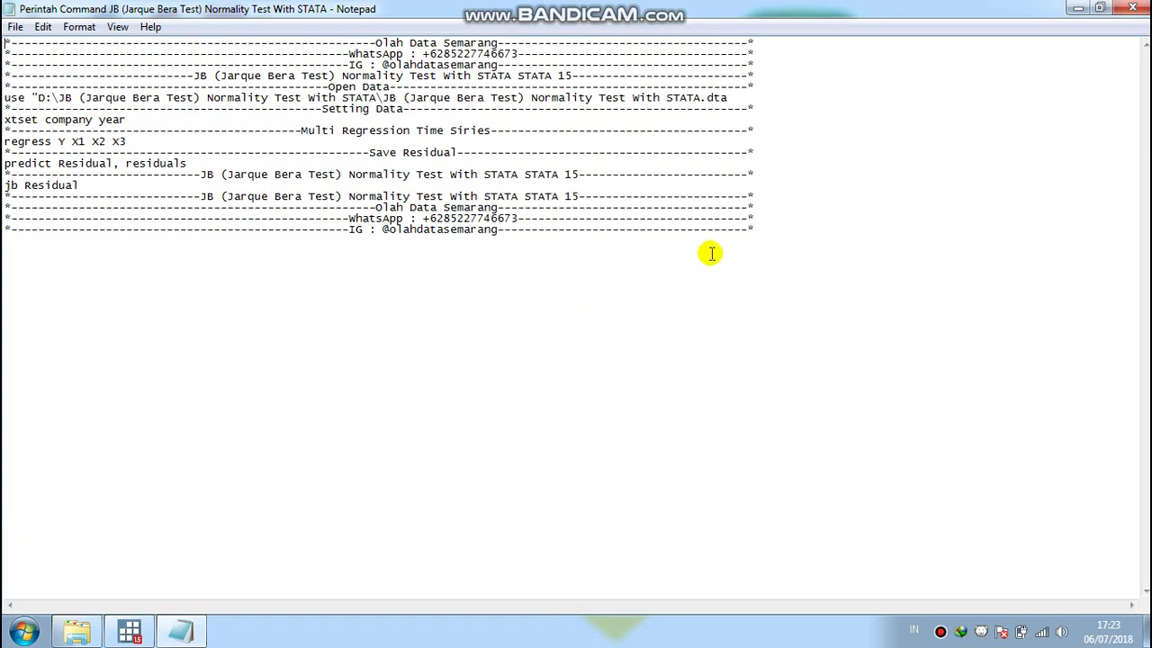
- Copy the entire text of the command file
{"action": "right_click", "coordinate": [751, 229]}
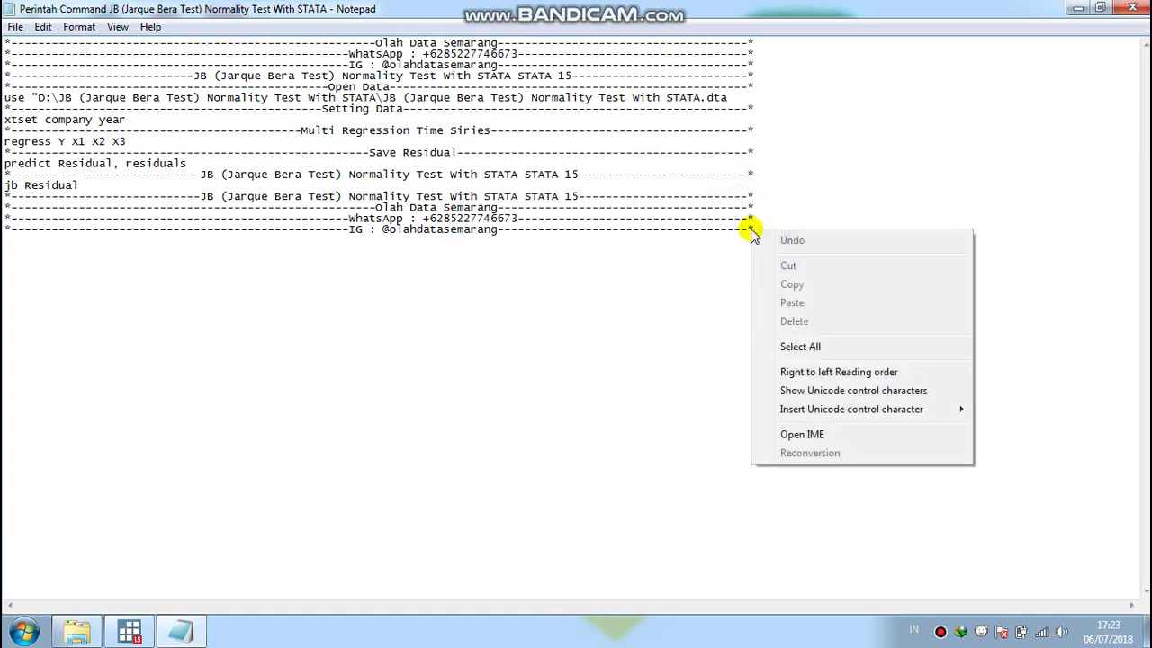
{"action": "left_click", "coordinate": [792, 347]}
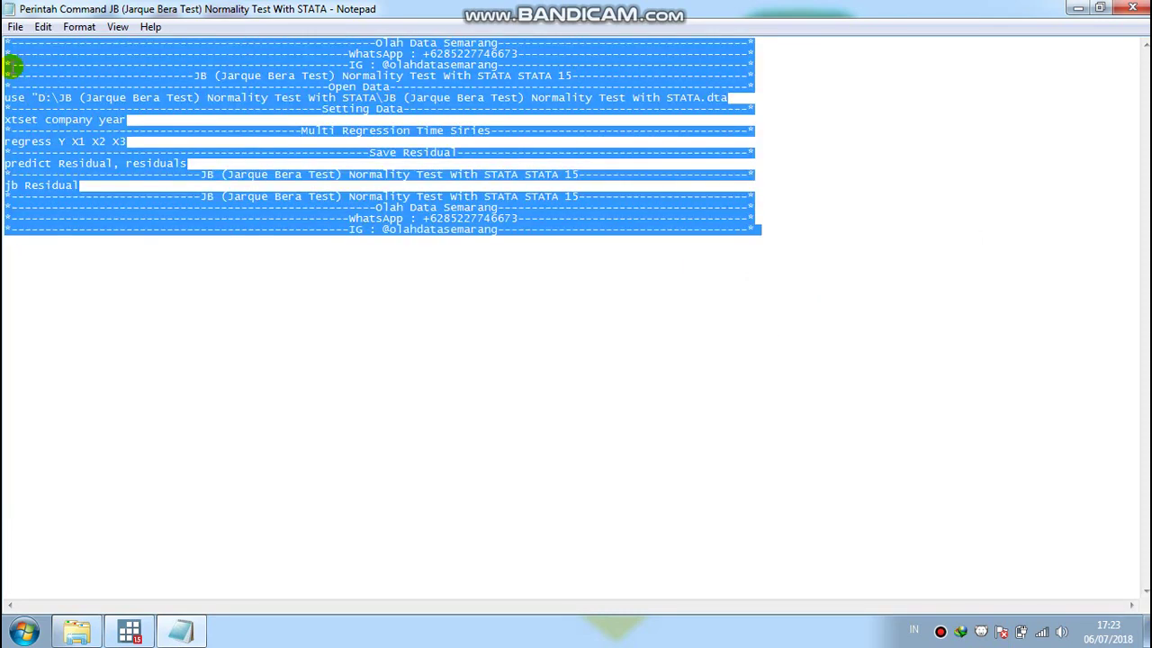
{"action": "left_click", "coordinate": [41, 27]}
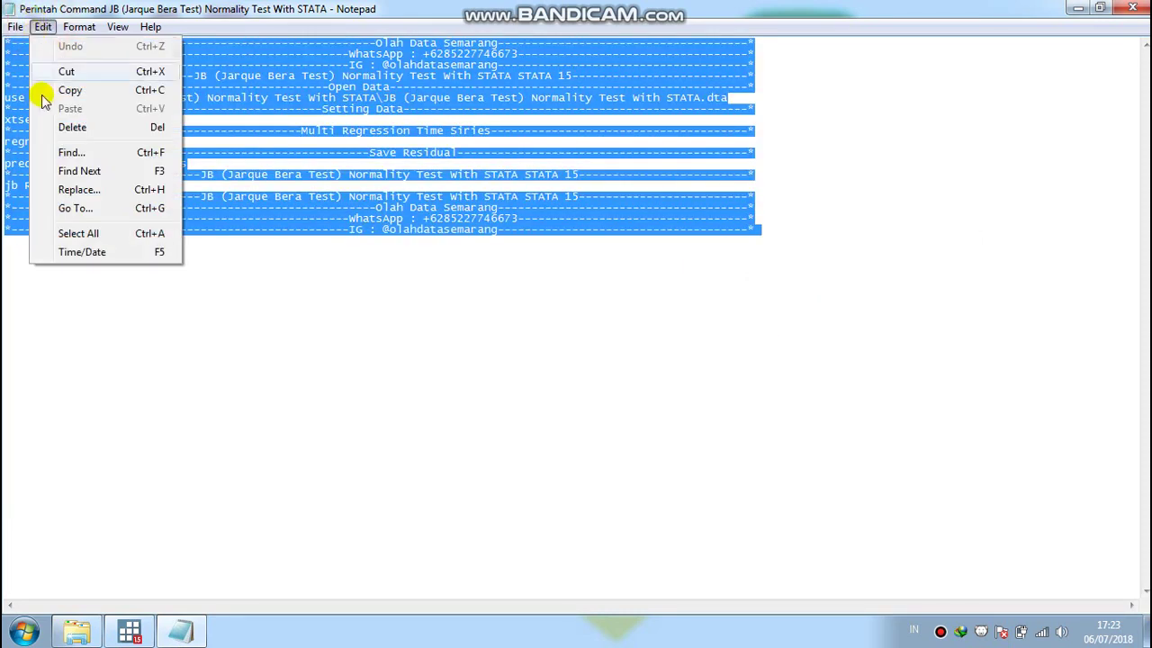
{"action": "left_click", "coordinate": [70, 229]}
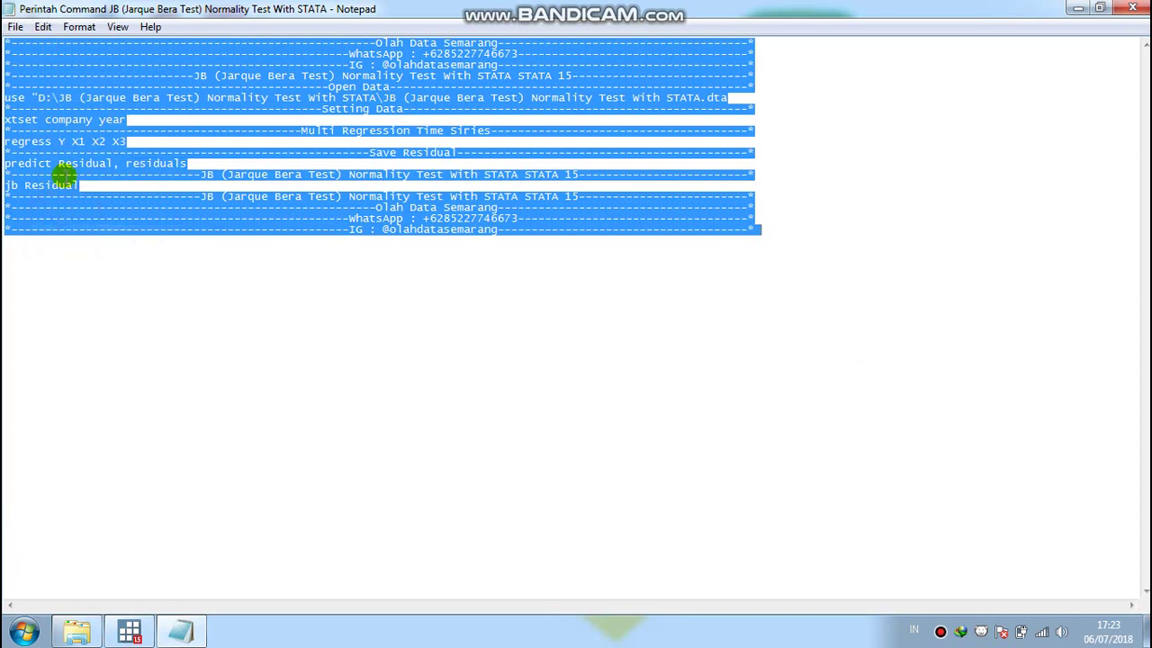
{"action": "left_click", "coordinate": [40, 28]}
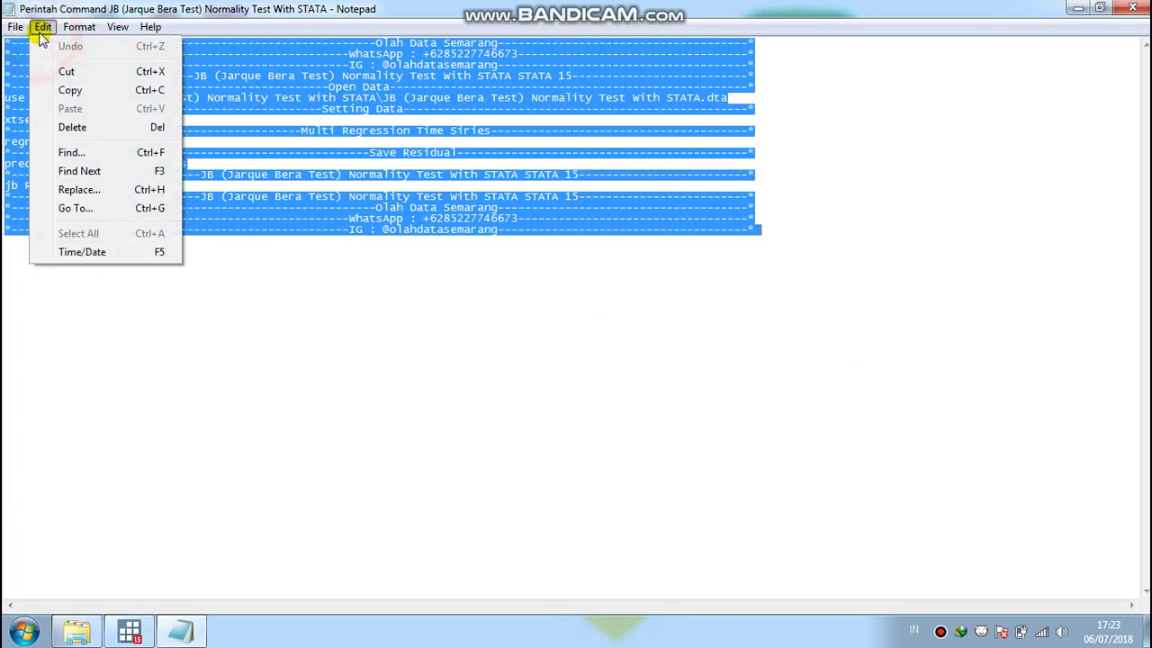
{"action": "left_click", "coordinate": [57, 92]}
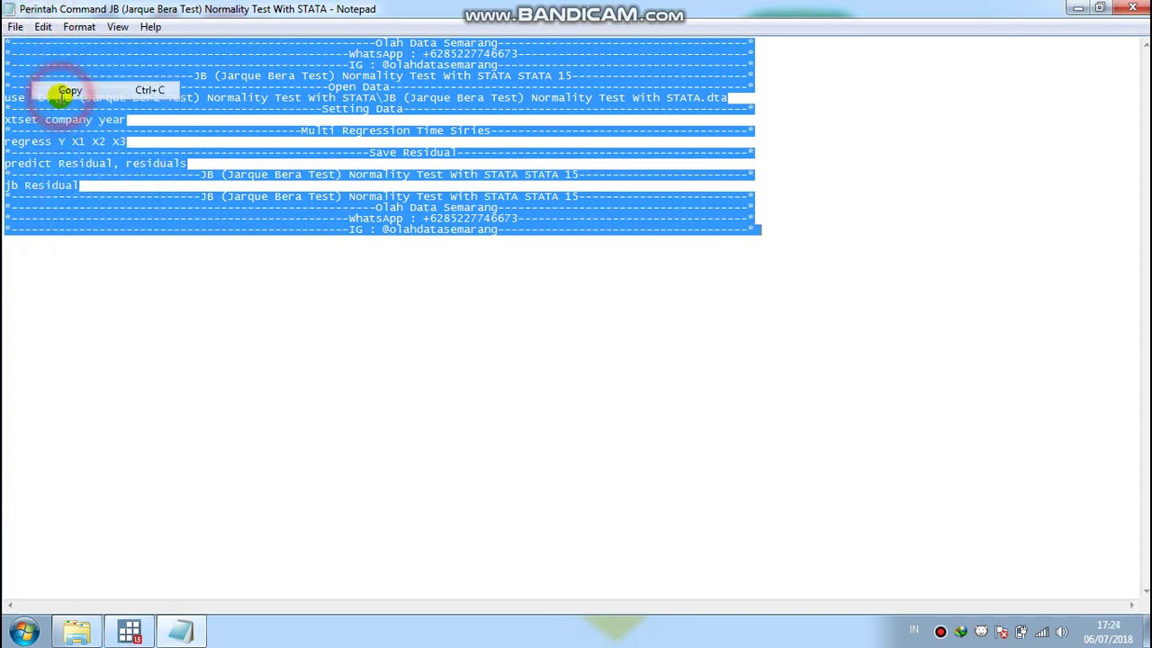
- Deselect the text and close both the command file and the project folder window to return to Stata
{"action": "left_click", "coordinate": [107, 305]}
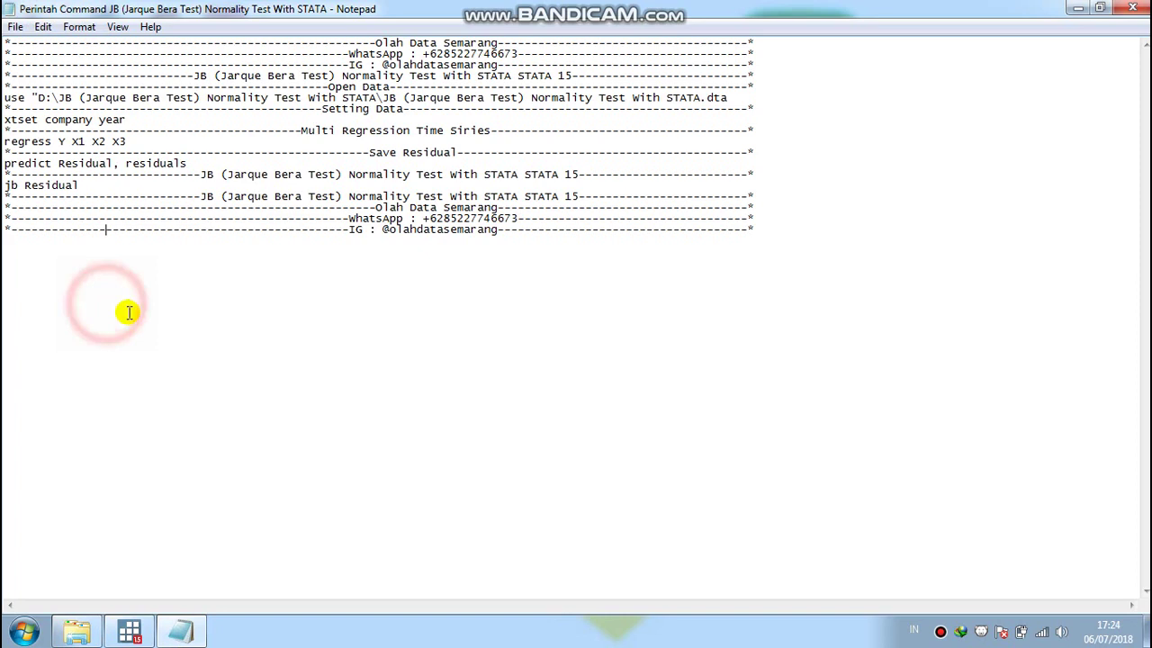
{"action": "left_click", "coordinate": [1139, 9]}
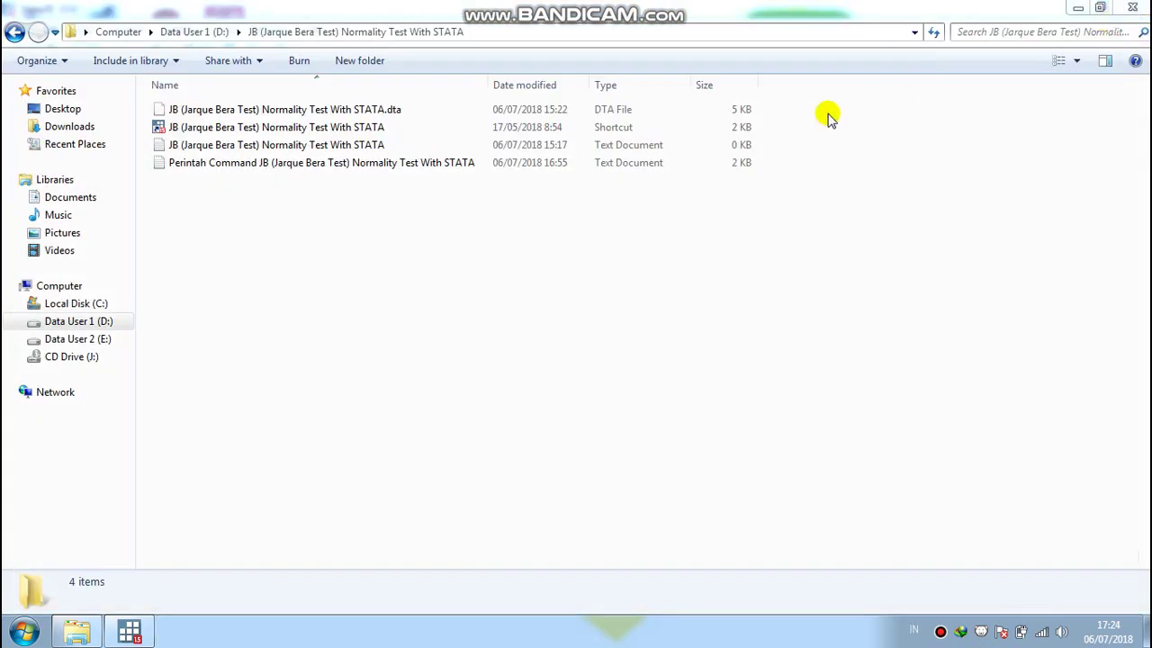
{"action": "left_click", "coordinate": [1132, 7]}
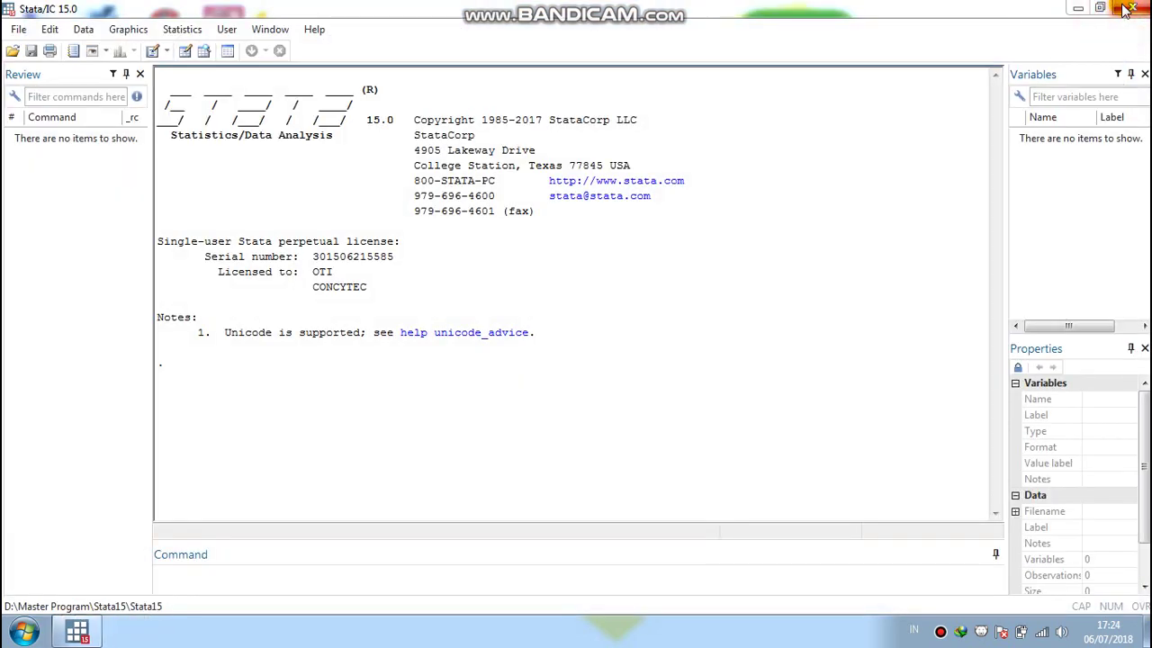
- Paste the copied commands into Stata's command line and run them to load the data, regress Y on X1 X2 X3 and test Residual with jb
{"action": "left_click", "coordinate": [326, 582]}
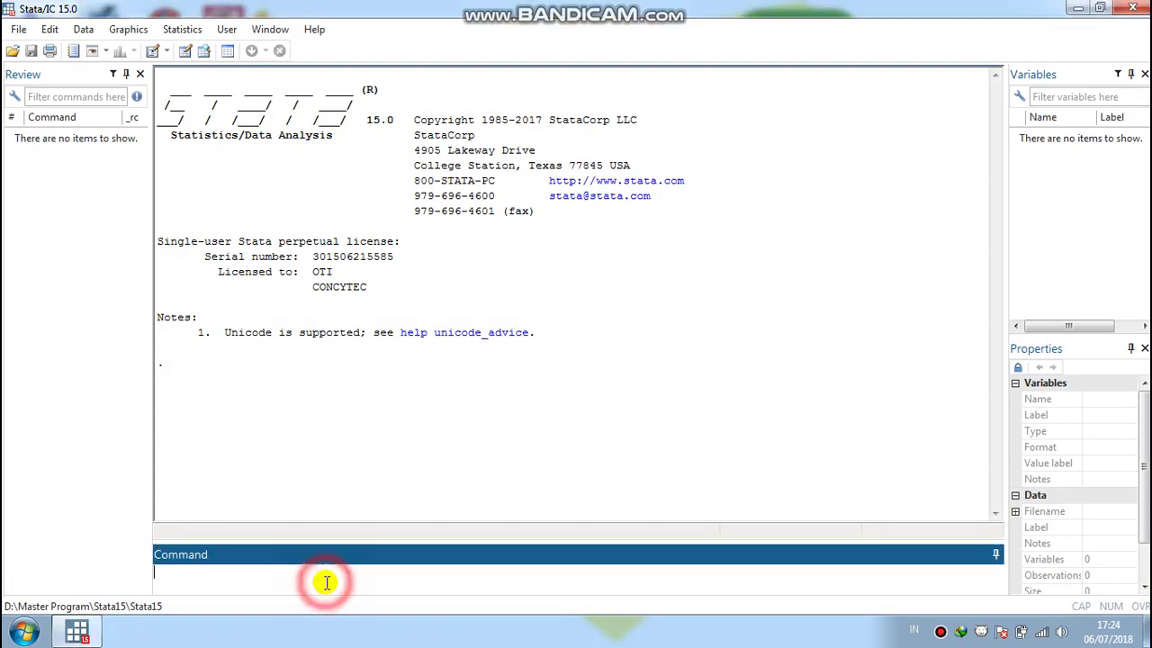
{"action": "left_click", "coordinate": [51, 31]}
{"action": "left_click", "coordinate": [57, 122]}
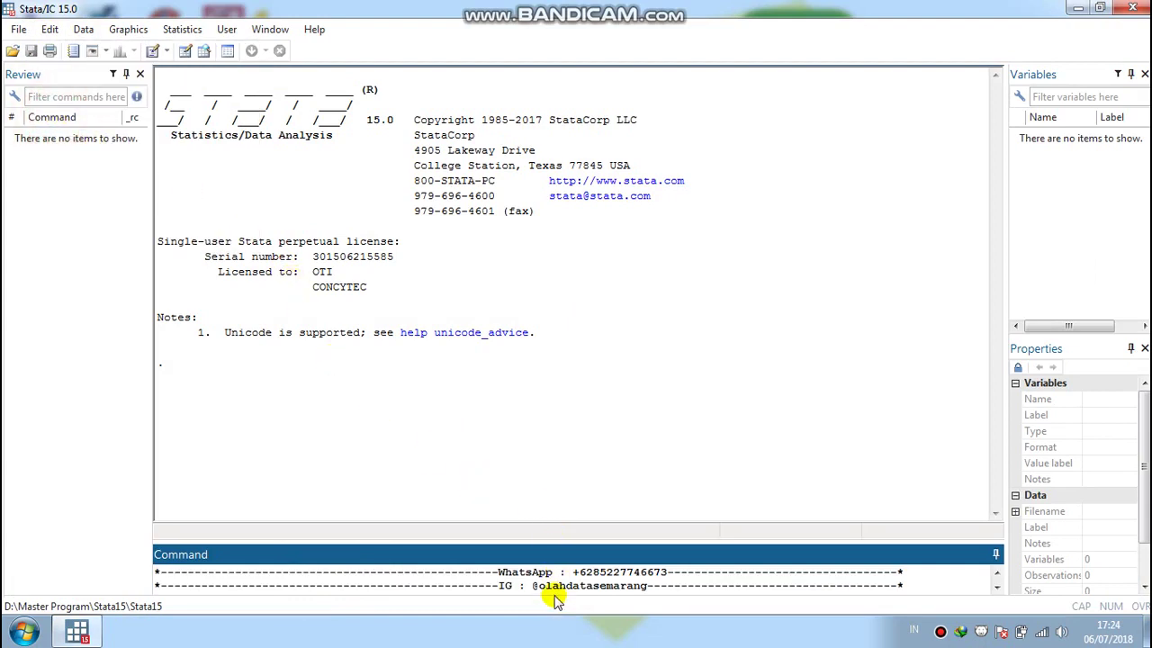
{"action": "key", "text": "Return"}
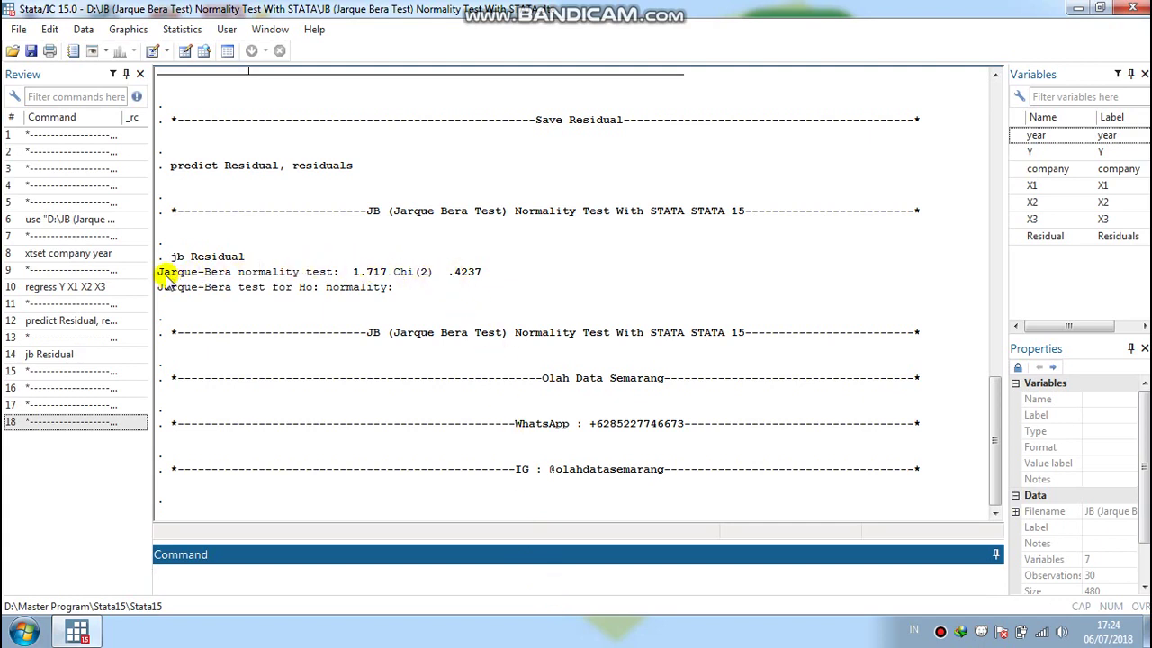
- Highlight the Jarque-Bera test lines beneath the jb Residual command to examine the result, and clear the selection
{"action": "left_click_drag", "start_coordinate": [159, 272], "coordinate": [430, 276]}
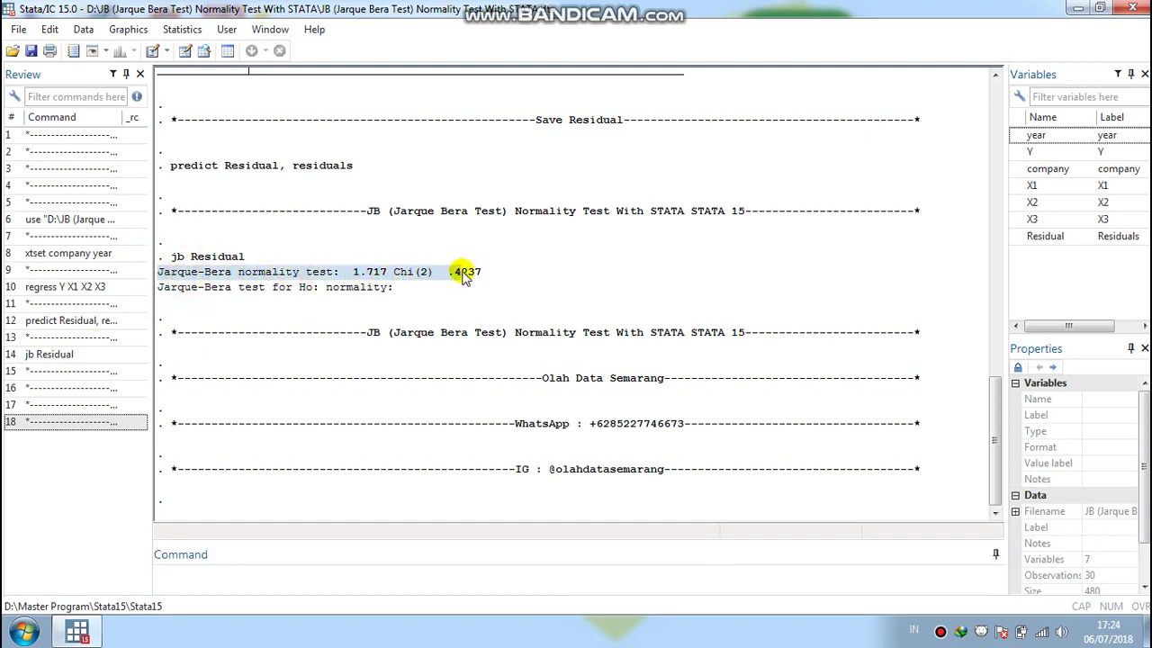
{"action": "left_click_drag", "start_coordinate": [478, 284], "coordinate": [479, 284]}
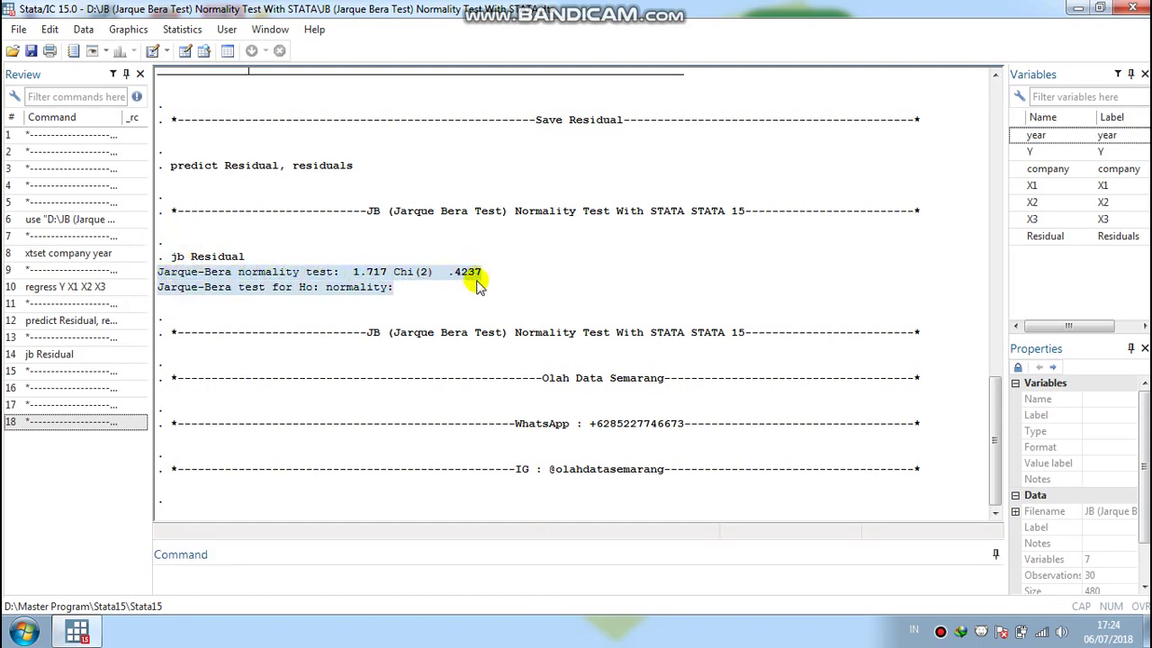
{"action": "left_click", "coordinate": [605, 293]}
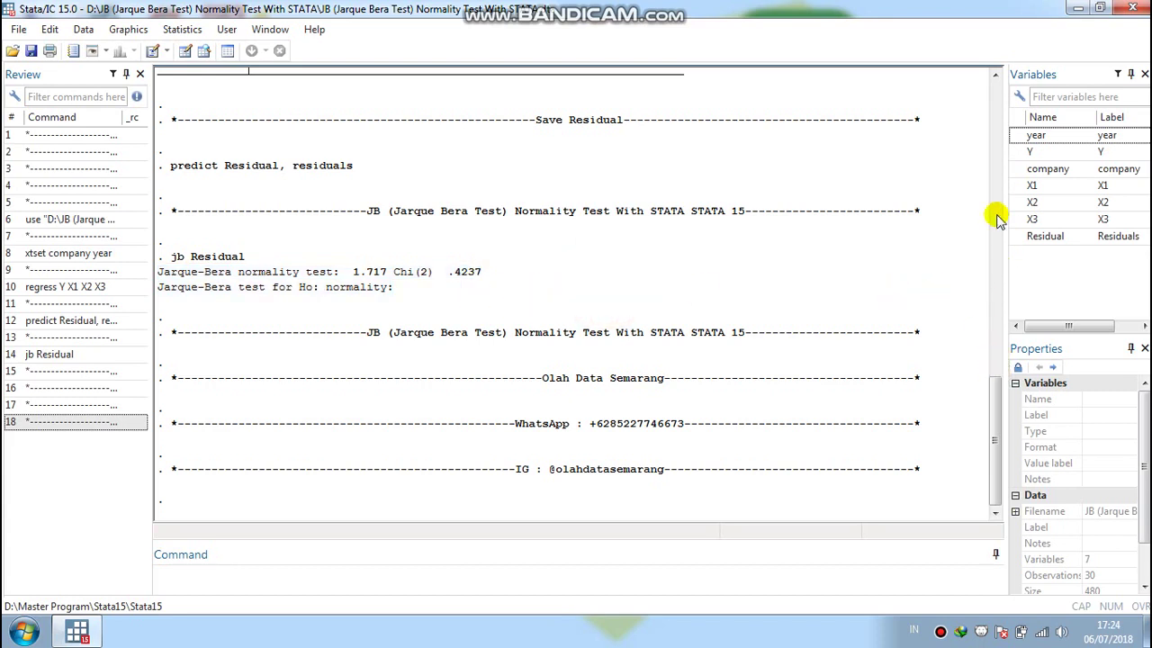
- Look back through the regression, panel setup and data loading output up to the start of the session
{"action": "left_click", "coordinate": [995, 75]}
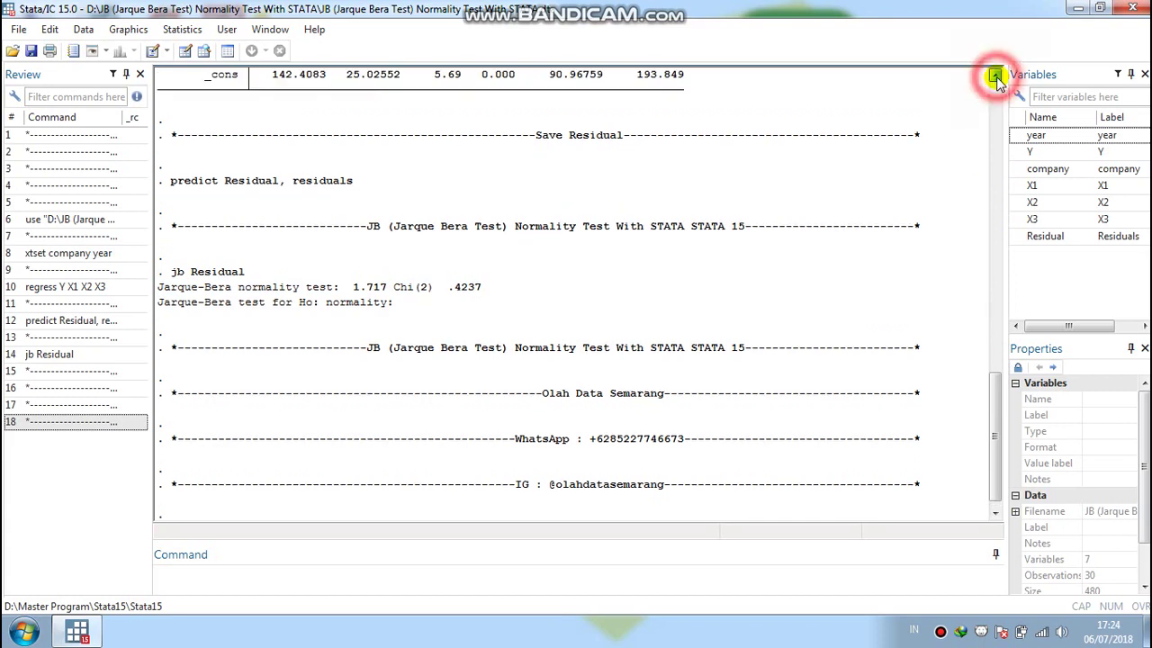
{"action": "left_click", "coordinate": [995, 75]}
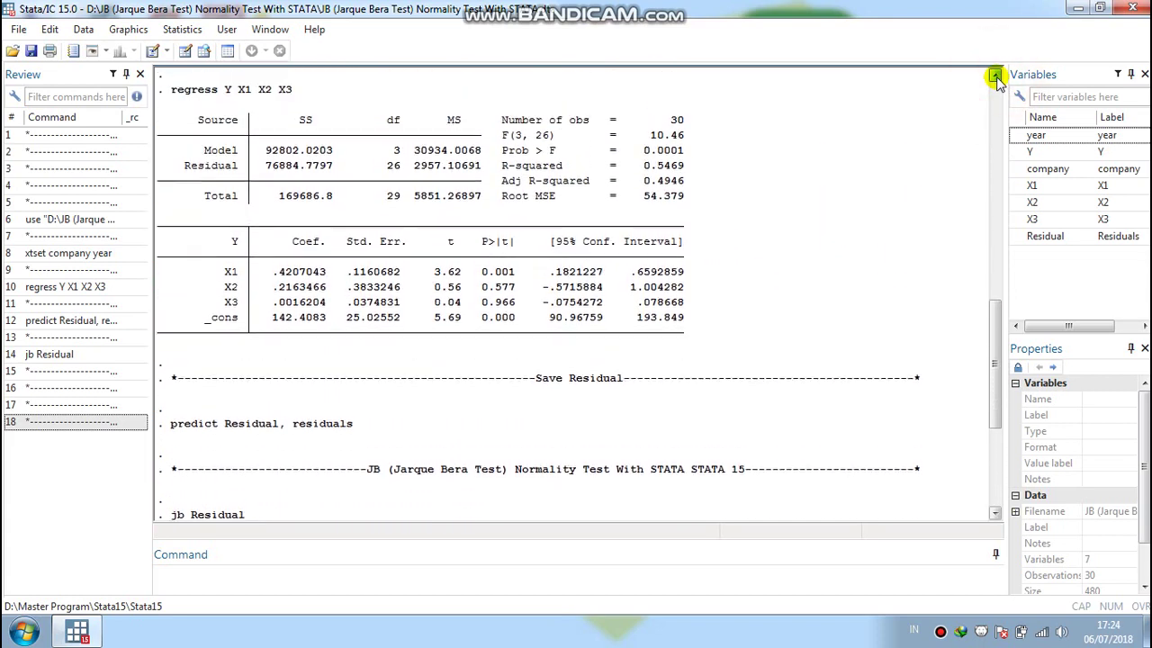
{"action": "left_click", "coordinate": [995, 75]}
{"action": "left_click", "coordinate": [995, 74]}
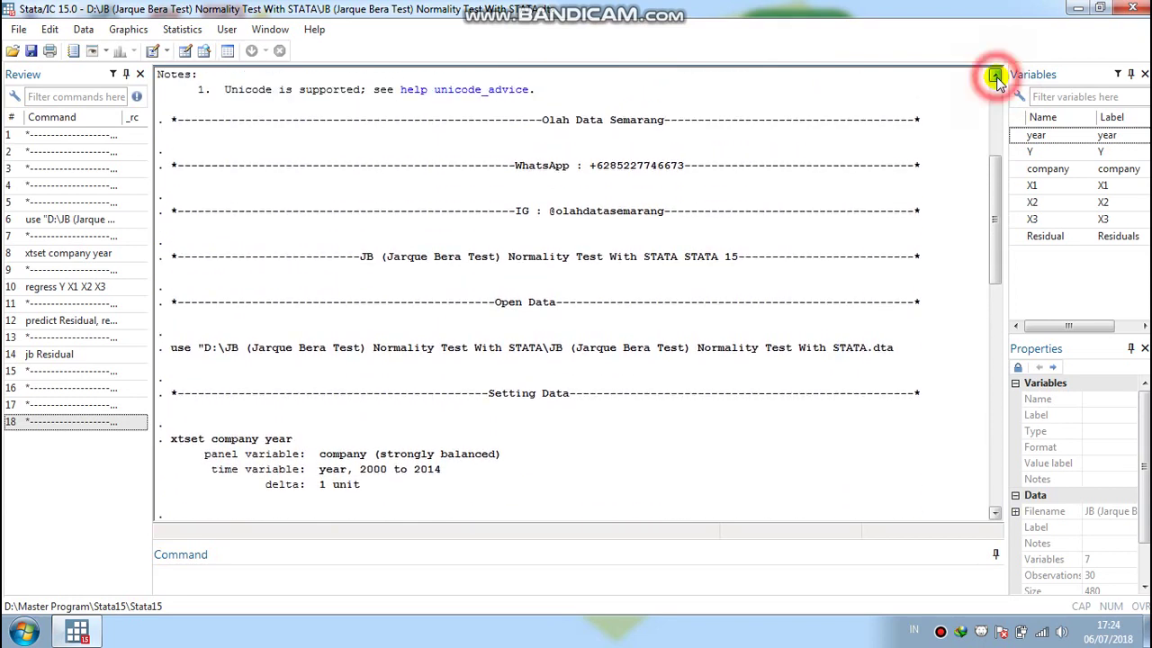
{"action": "left_click", "coordinate": [995, 75]}
{"action": "left_click", "coordinate": [995, 74]}
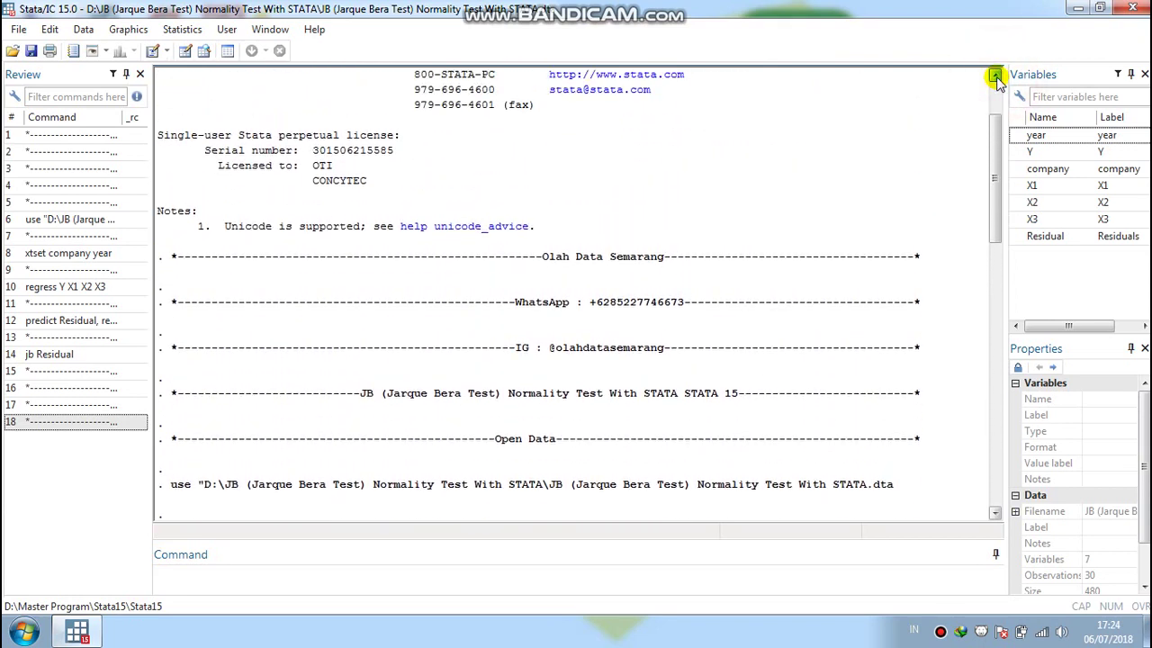
{"action": "left_click", "coordinate": [996, 75]}
{"action": "left_click", "coordinate": [996, 75]}
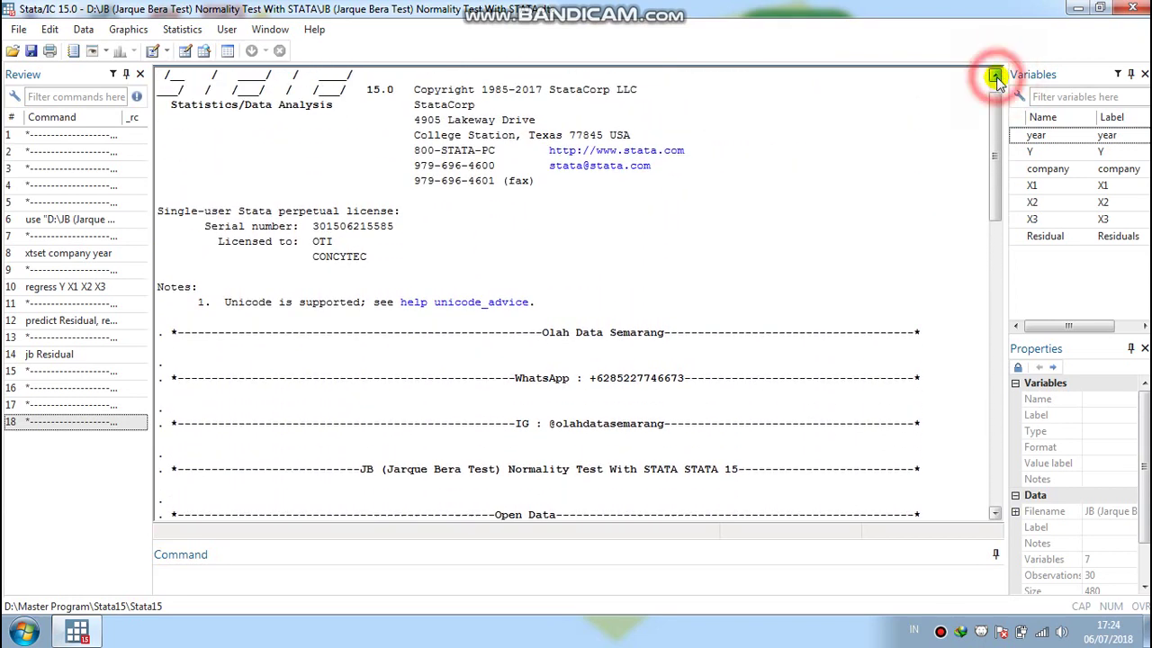
{"action": "left_click", "coordinate": [995, 75]}
{"action": "left_click", "coordinate": [995, 74]}
{"action": "left_click", "coordinate": [995, 75]}
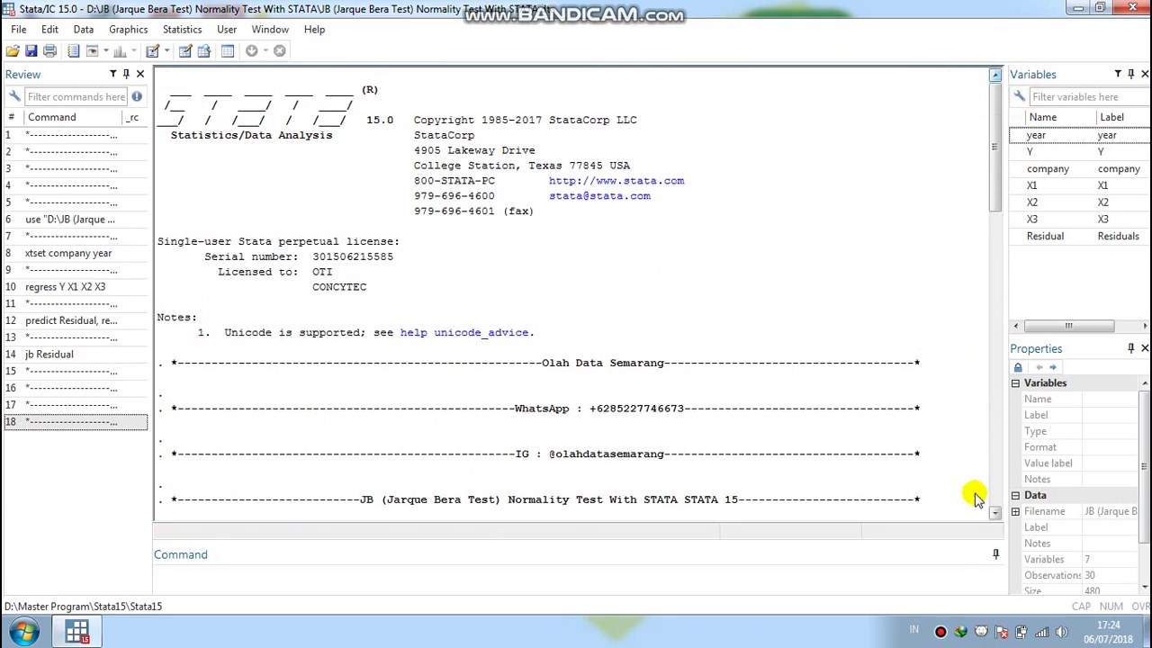
- Read the results from the start through the xtset, regress and predict output to the jb Residual test at the end
{"action": "left_click", "coordinate": [995, 515]}
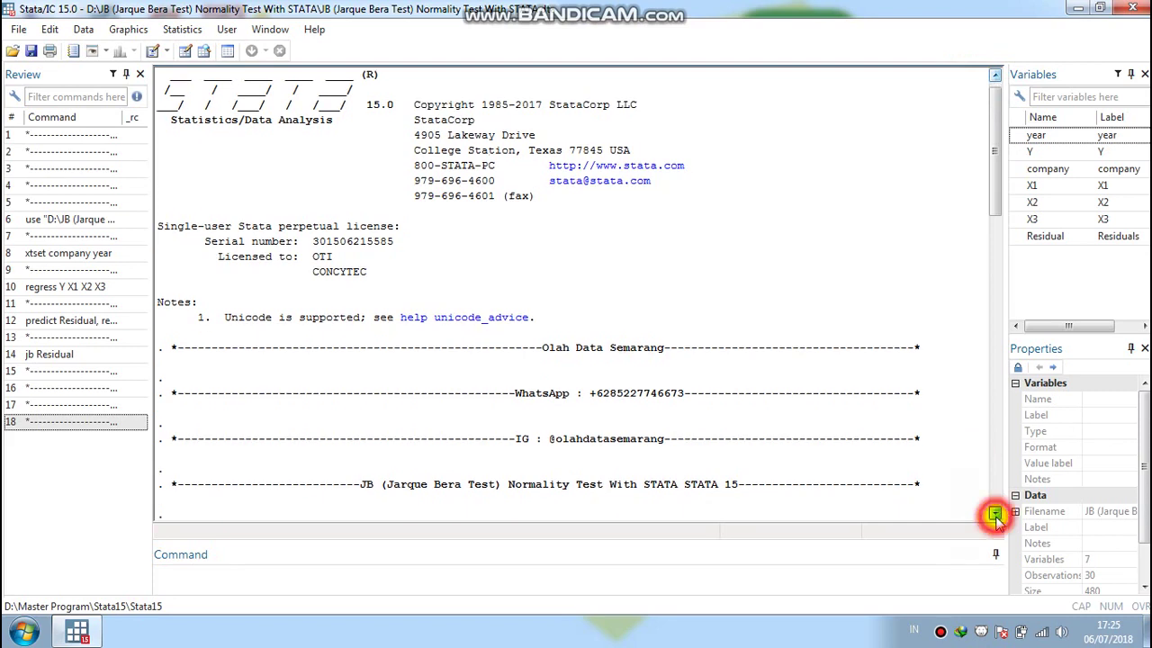
{"action": "left_click", "coordinate": [995, 514]}
{"action": "left_click", "coordinate": [995, 515]}
{"action": "left_click", "coordinate": [995, 514]}
{"action": "left_click", "coordinate": [995, 515]}
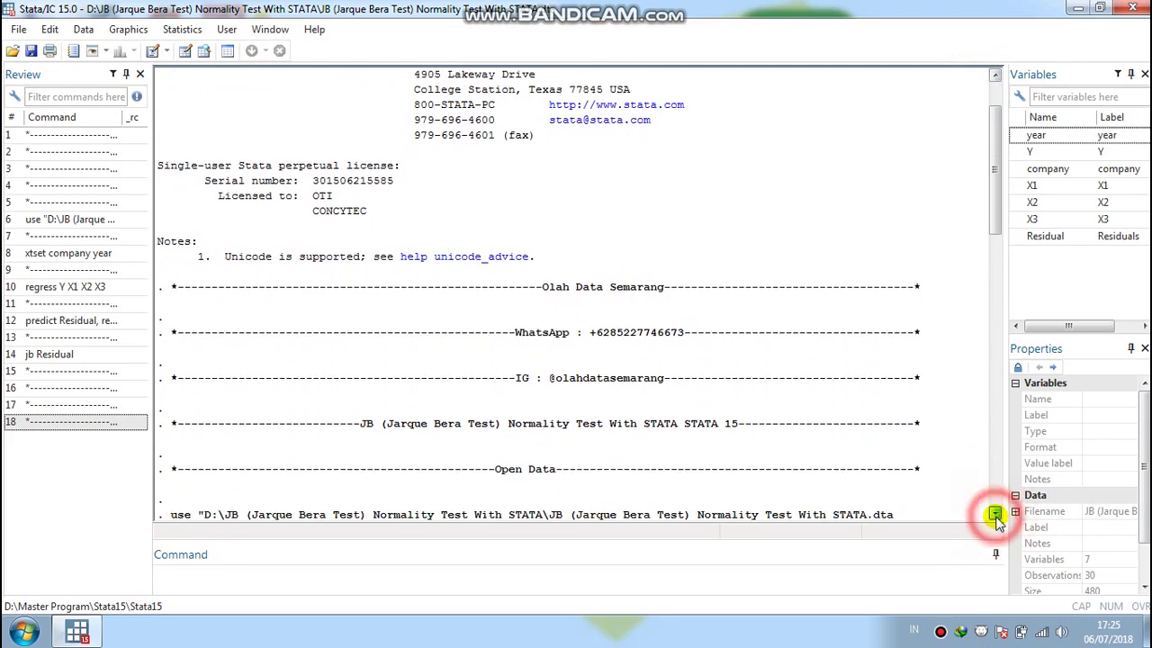
{"action": "left_click", "coordinate": [995, 515]}
{"action": "left_click", "coordinate": [995, 515]}
{"action": "left_click", "coordinate": [995, 515]}
{"action": "left_click", "coordinate": [995, 515]}
{"action": "left_click", "coordinate": [995, 514]}
{"action": "left_click", "coordinate": [995, 515]}
{"action": "left_click", "coordinate": [995, 515]}
{"action": "left_click", "coordinate": [995, 514]}
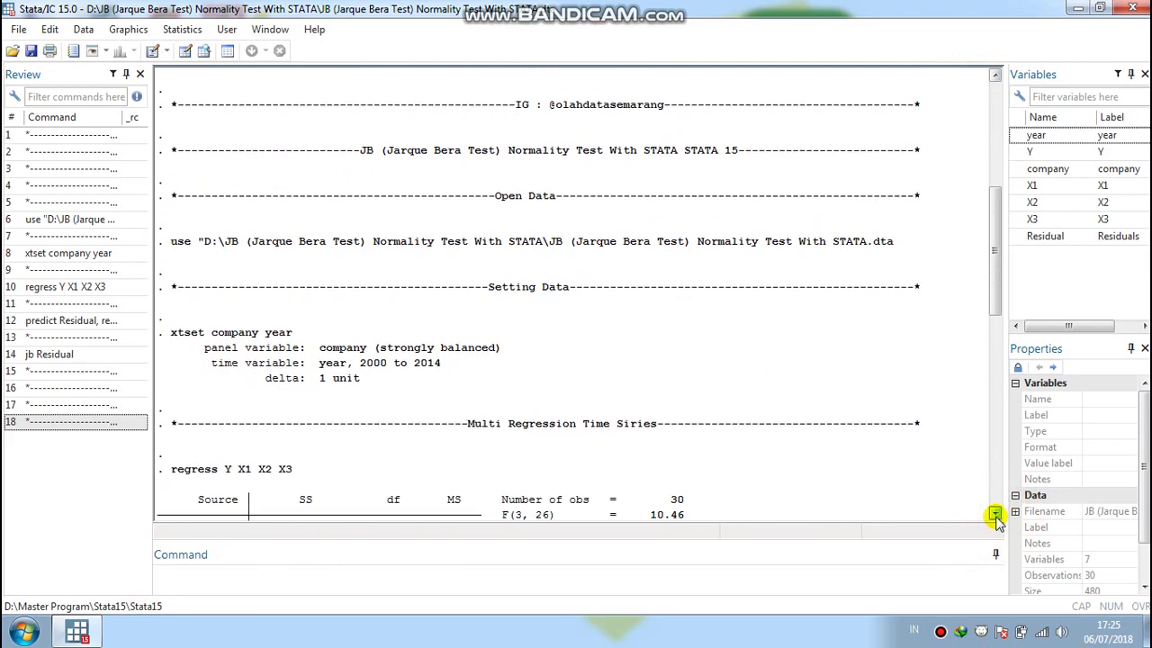
{"action": "left_click", "coordinate": [995, 515]}
{"action": "left_click", "coordinate": [995, 515]}
{"action": "left_click", "coordinate": [995, 515]}
{"action": "left_click", "coordinate": [995, 515]}
{"action": "left_click", "coordinate": [996, 515]}
{"action": "left_click", "coordinate": [995, 515]}
{"action": "left_click", "coordinate": [995, 514]}
{"action": "left_click", "coordinate": [995, 514]}
{"action": "left_click", "coordinate": [995, 515]}
{"action": "left_click", "coordinate": [995, 515]}
{"action": "left_click", "coordinate": [995, 514]}
{"action": "left_click", "coordinate": [995, 515]}
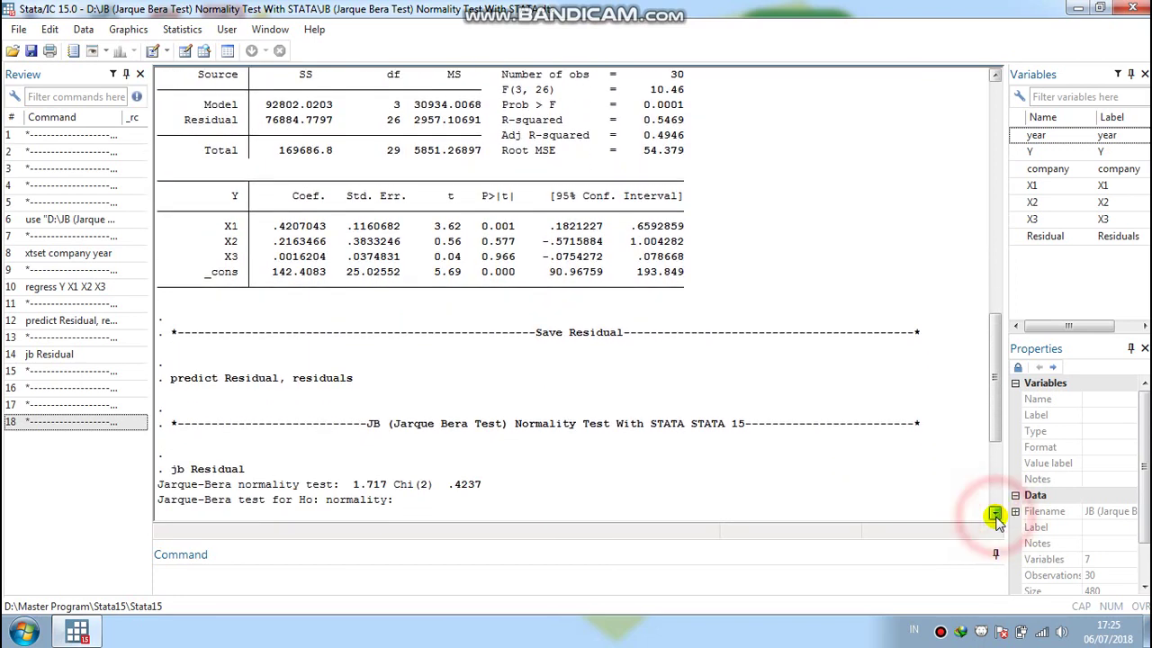
{"action": "left_click", "coordinate": [995, 514]}
{"action": "left_click", "coordinate": [995, 514]}
{"action": "left_click", "coordinate": [995, 514]}
{"action": "left_click", "coordinate": [995, 515]}
{"action": "left_click", "coordinate": [995, 514]}
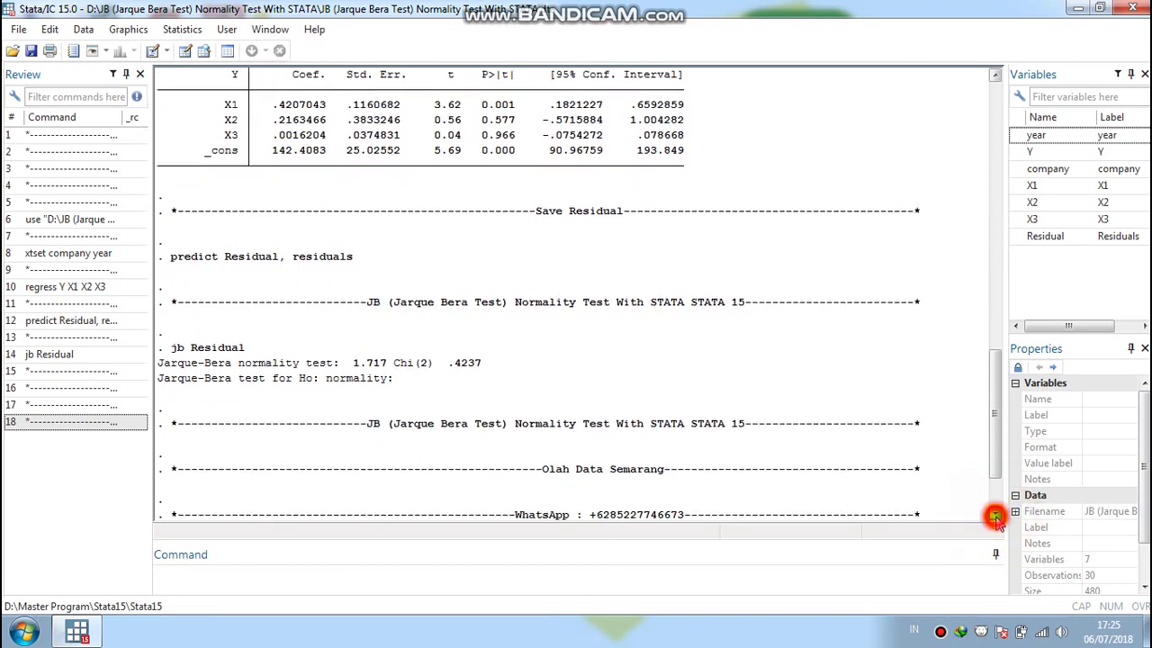
{"action": "left_click", "coordinate": [995, 515]}
{"action": "left_click", "coordinate": [995, 515]}
{"action": "left_click", "coordinate": [995, 515]}
{"action": "left_click", "coordinate": [995, 515]}
{"action": "left_click", "coordinate": [995, 514]}
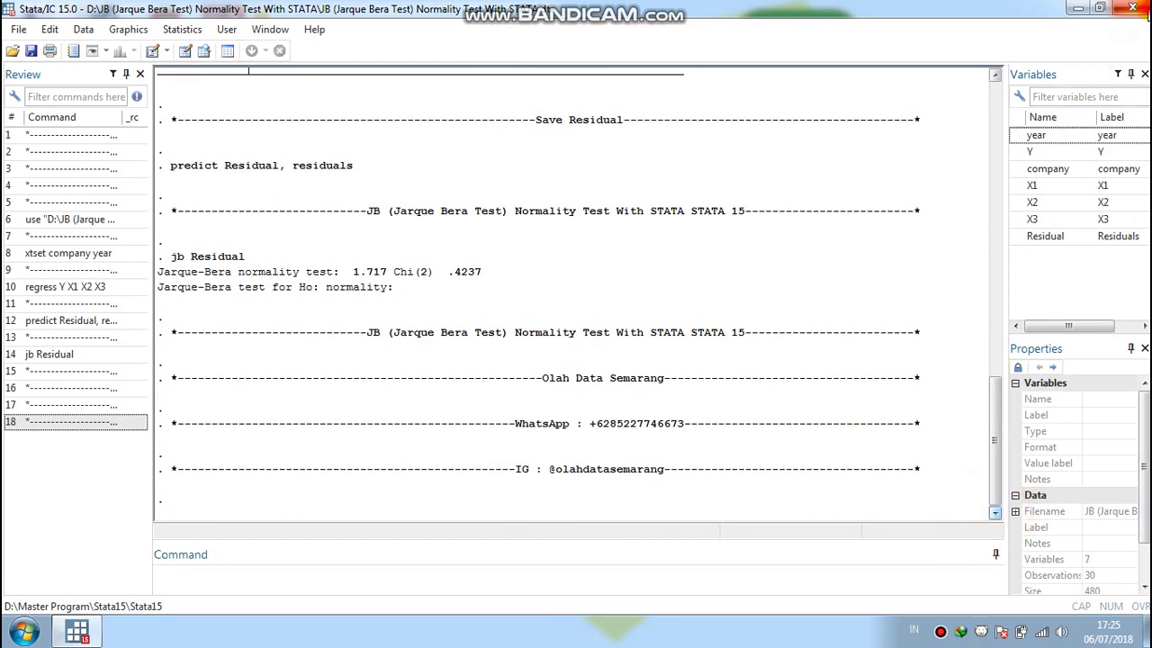
- Exit Stata with saving of the changed data and choose the folder "JB (Jarque Bera Test) Normality Test With STATA" on drive D
{"action": "left_click", "coordinate": [1132, 7]}
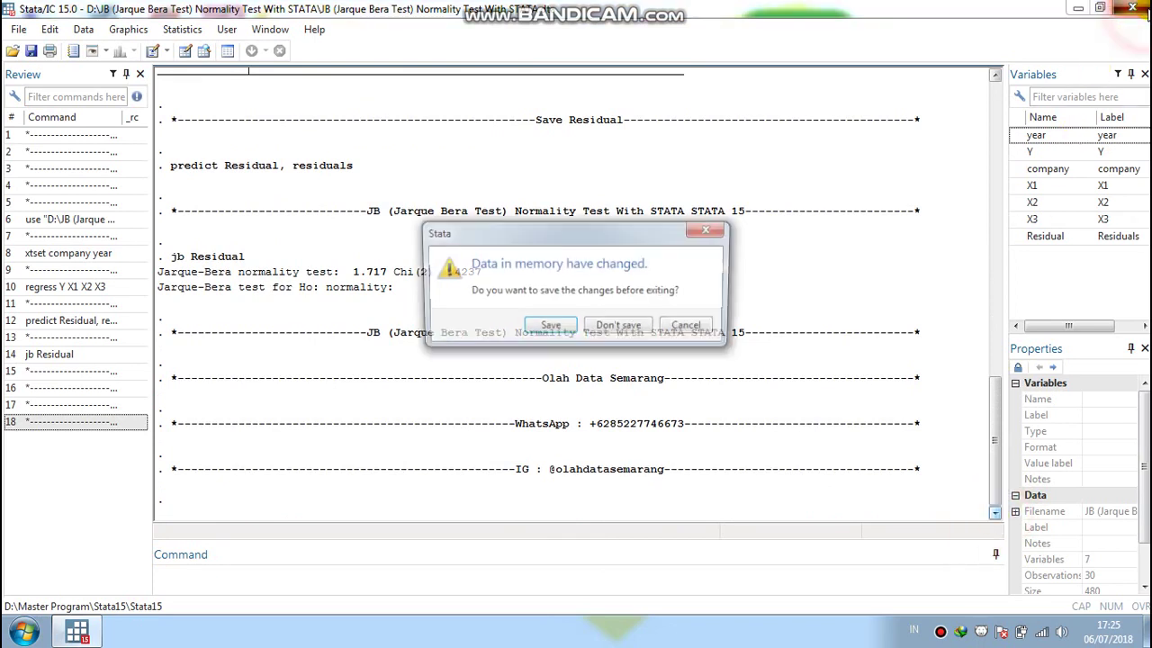
{"action": "left_click", "coordinate": [549, 328]}
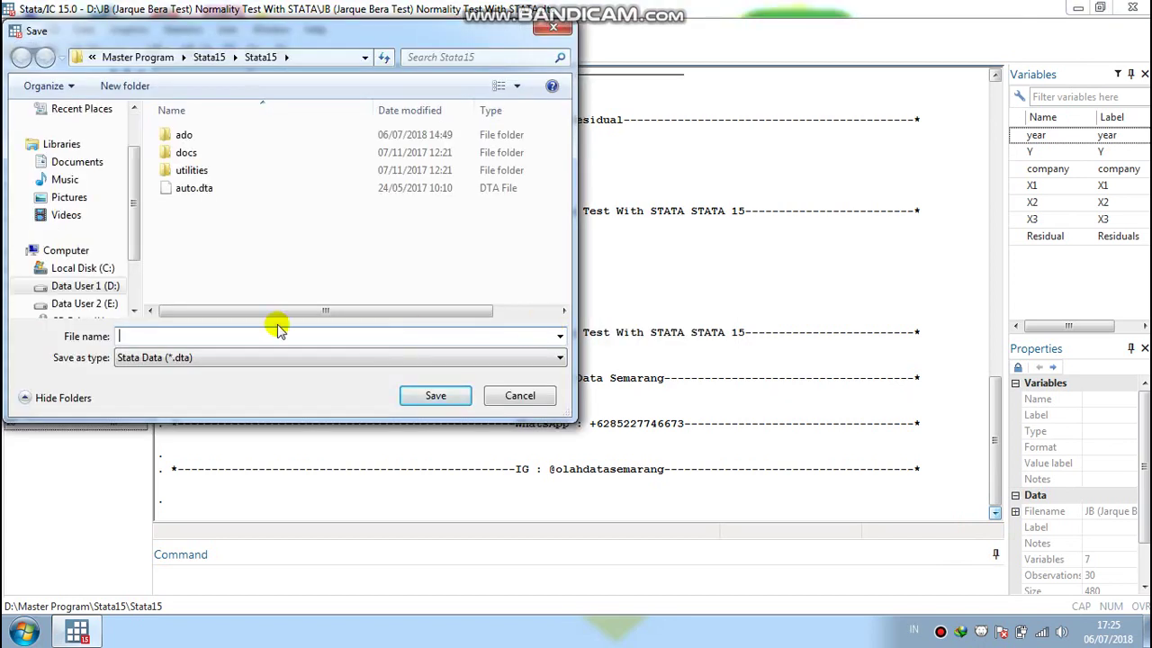
{"action": "left_click", "coordinate": [107, 288]}
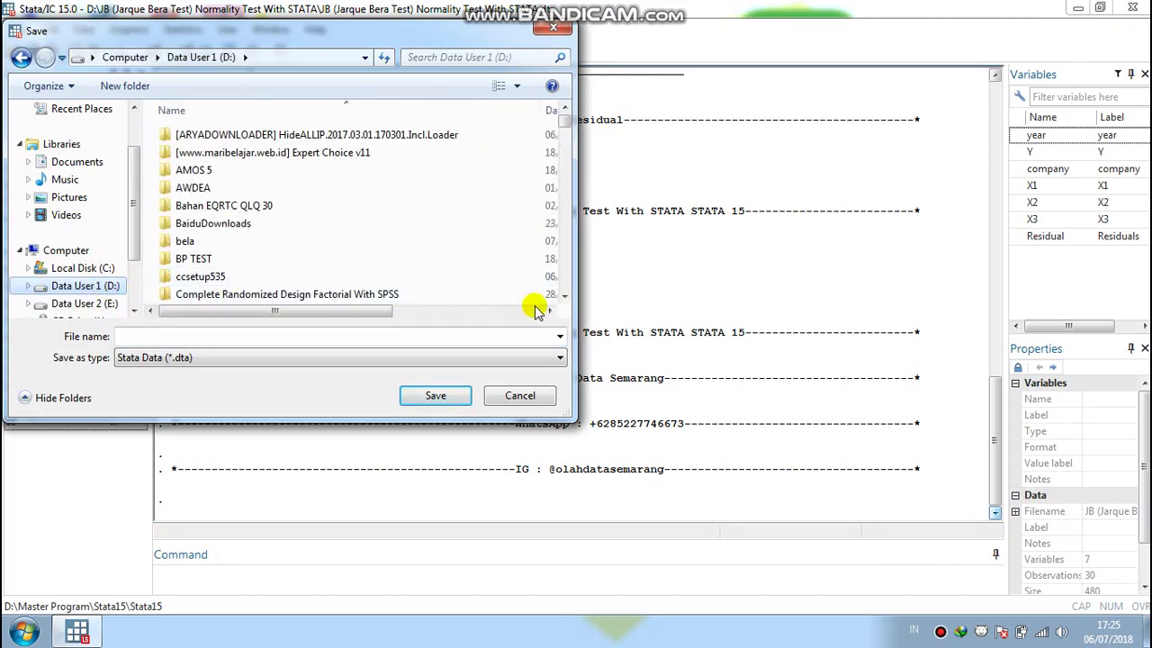
{"action": "left_click", "coordinate": [564, 297]}
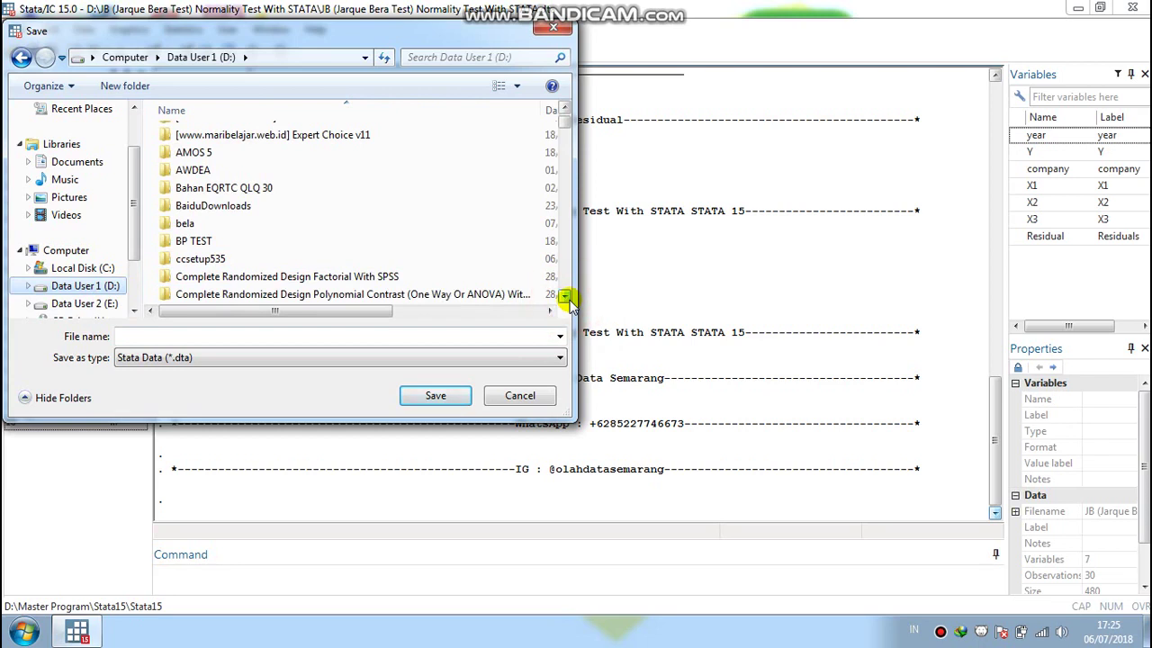
{"action": "left_click", "coordinate": [564, 297]}
{"action": "left_click", "coordinate": [564, 296]}
{"action": "left_click", "coordinate": [564, 297]}
{"action": "left_click", "coordinate": [564, 297]}
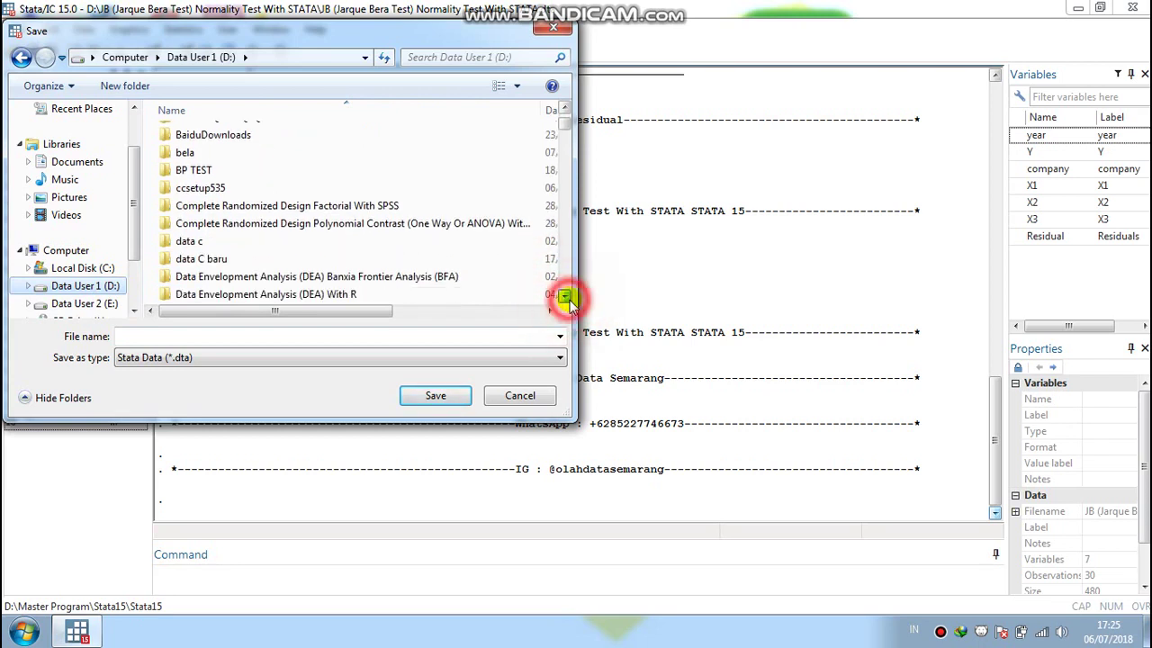
{"action": "left_click", "coordinate": [565, 297]}
{"action": "left_click", "coordinate": [564, 297]}
{"action": "left_click", "coordinate": [564, 296]}
{"action": "left_click", "coordinate": [565, 297]}
{"action": "left_click", "coordinate": [564, 297]}
{"action": "left_click", "coordinate": [564, 297]}
{"action": "left_click", "coordinate": [564, 297]}
{"action": "left_click", "coordinate": [564, 297]}
{"action": "left_click", "coordinate": [564, 297]}
{"action": "left_click", "coordinate": [564, 297]}
{"action": "left_click", "coordinate": [564, 297]}
{"action": "left_click", "coordinate": [564, 297]}
{"action": "left_click", "coordinate": [564, 297]}
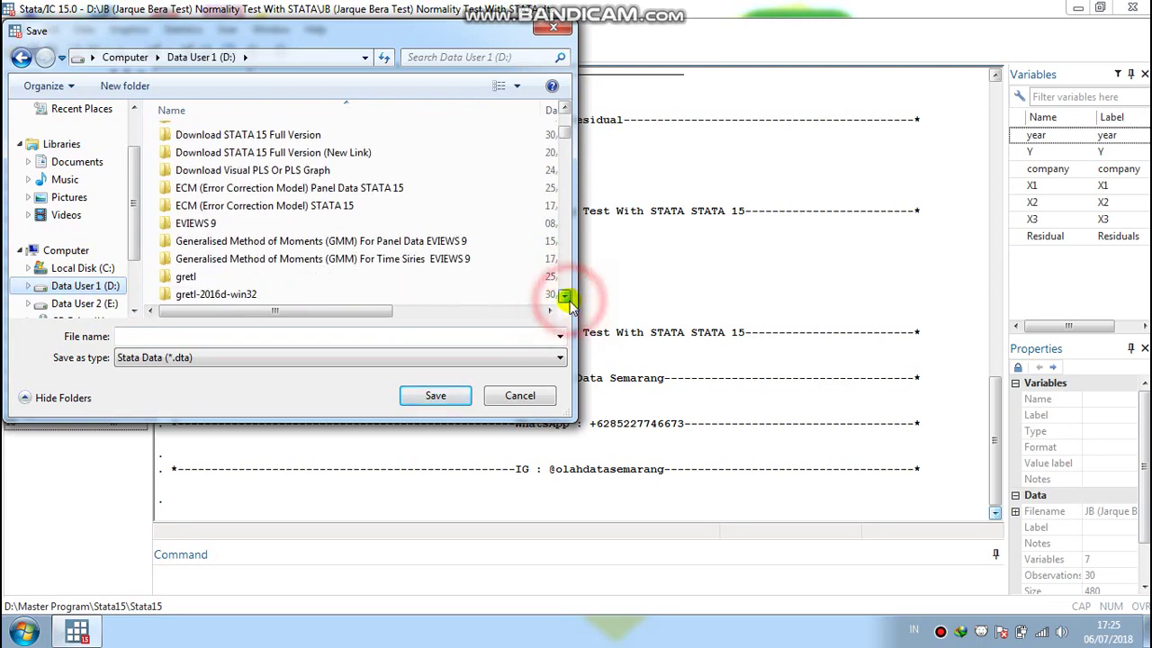
{"action": "left_click", "coordinate": [564, 297]}
{"action": "left_click", "coordinate": [564, 297]}
{"action": "left_click", "coordinate": [565, 296]}
{"action": "left_click", "coordinate": [564, 297]}
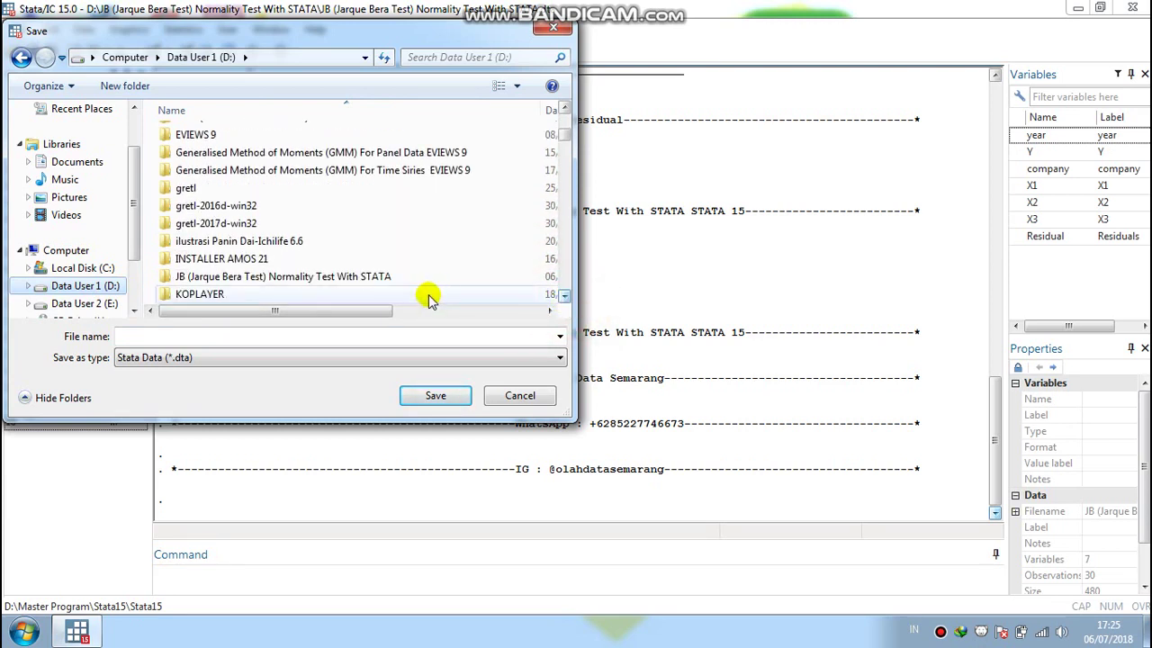
{"action": "left_click", "coordinate": [386, 277]}
{"action": "left_click", "coordinate": [436, 396]}
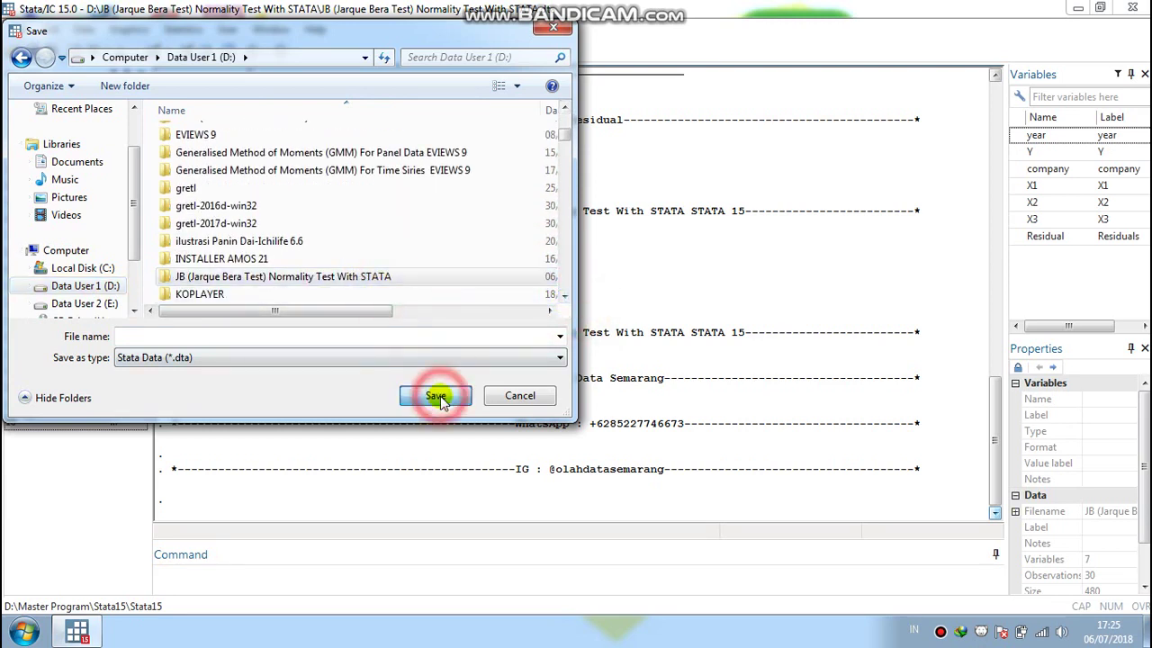
- Save the data over the existing file "JB (Jarque Bera Test) Normality Test With STATA.dta" and accept replacing it
{"action": "left_click", "coordinate": [323, 134]}
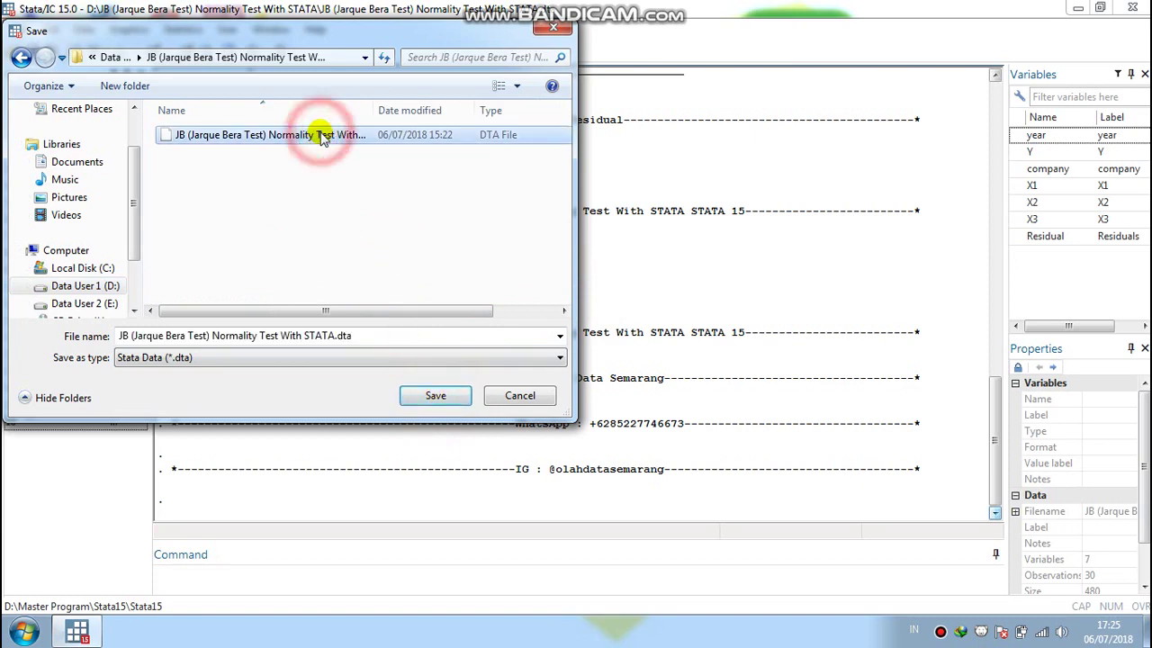
{"action": "left_click", "coordinate": [434, 400]}
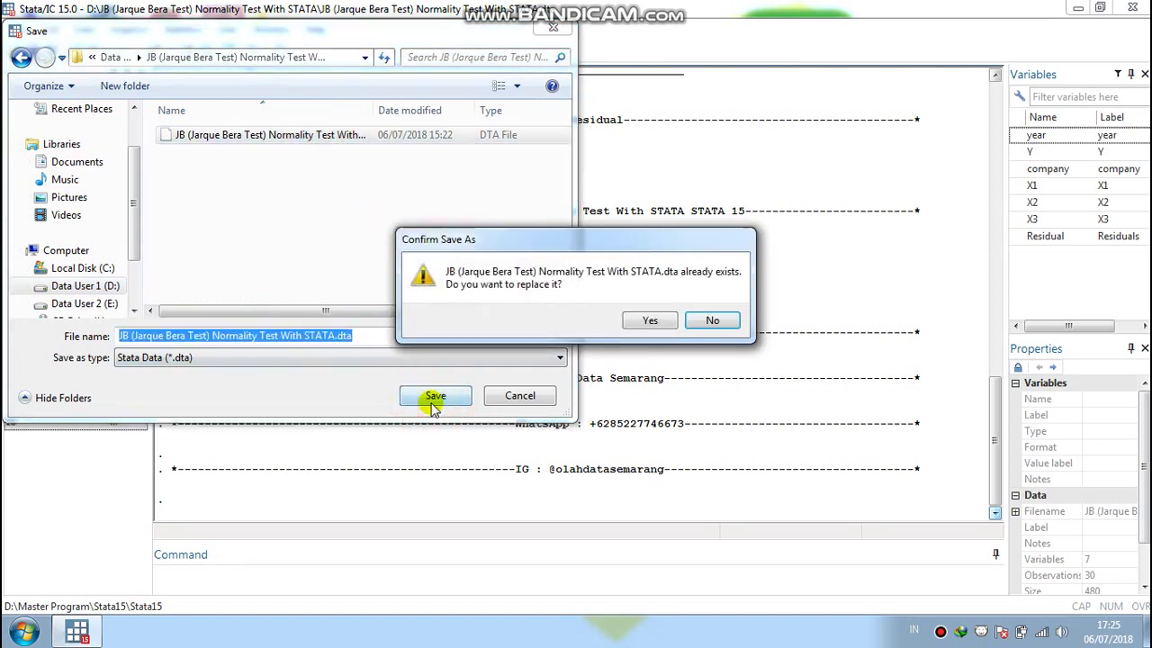
{"action": "left_click", "coordinate": [650, 320]}
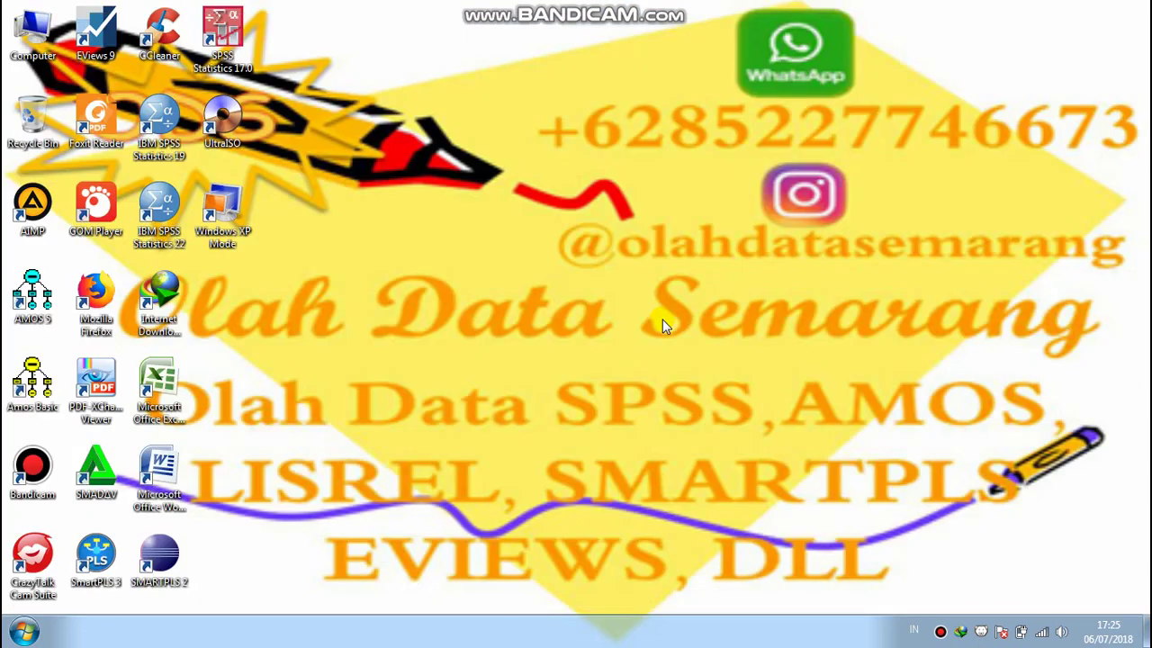